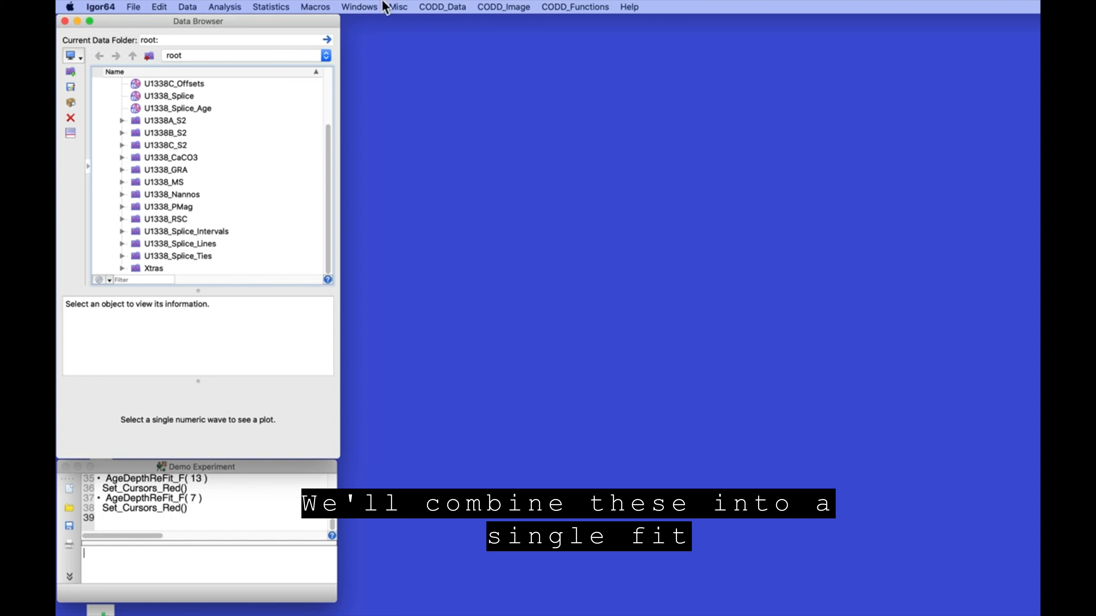
Start AgeDataSelection for site U1338 and choose the U1338_Nannos data folder
click(448, 6)
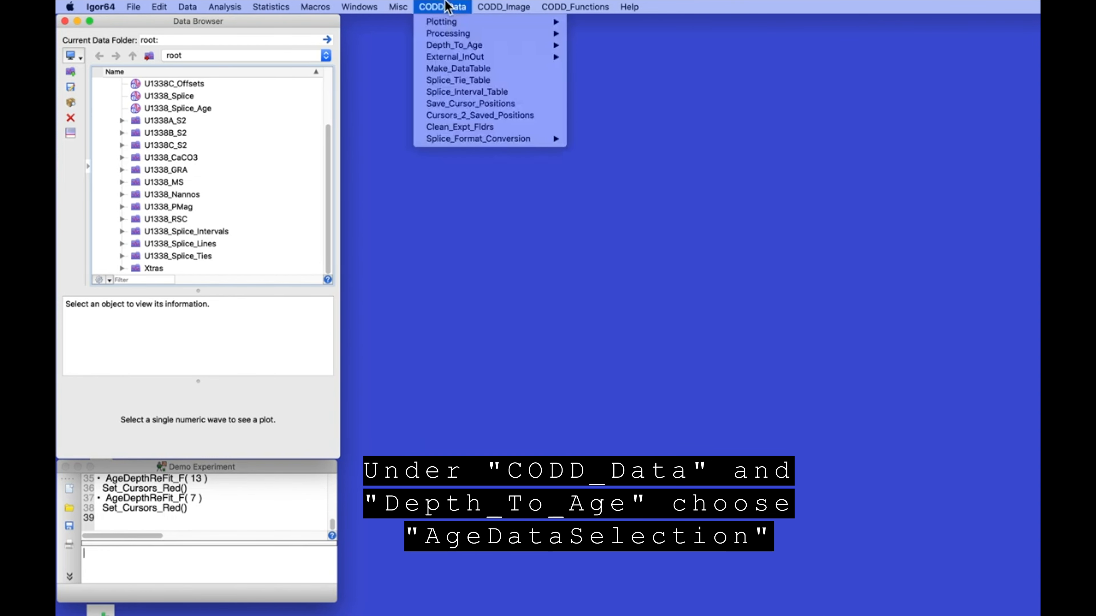
mouse_move(449, 45)
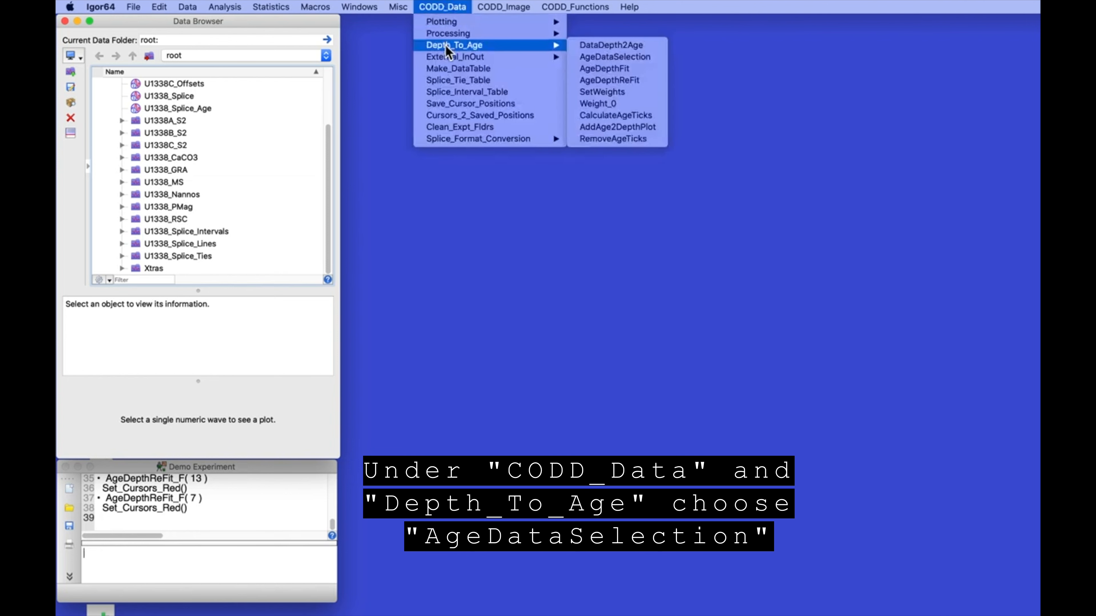
click(644, 57)
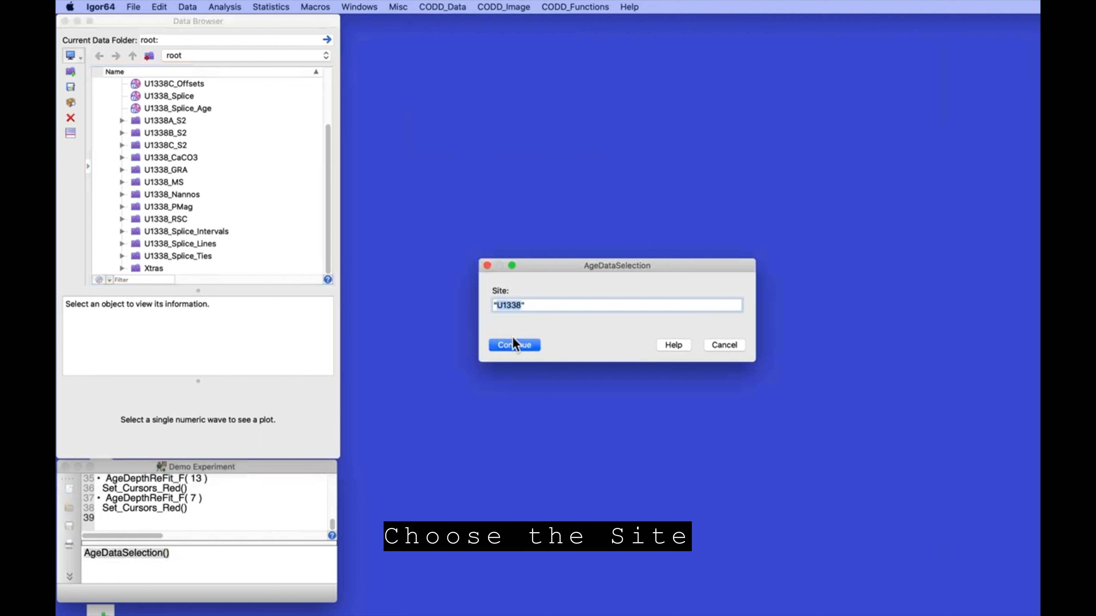
click(513, 345)
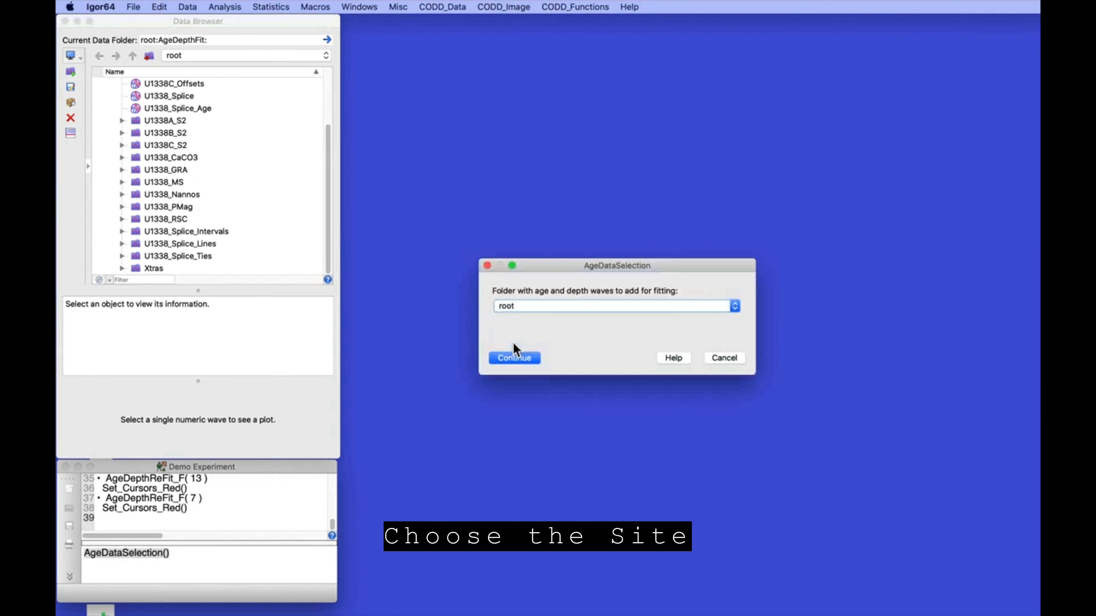
click(525, 314)
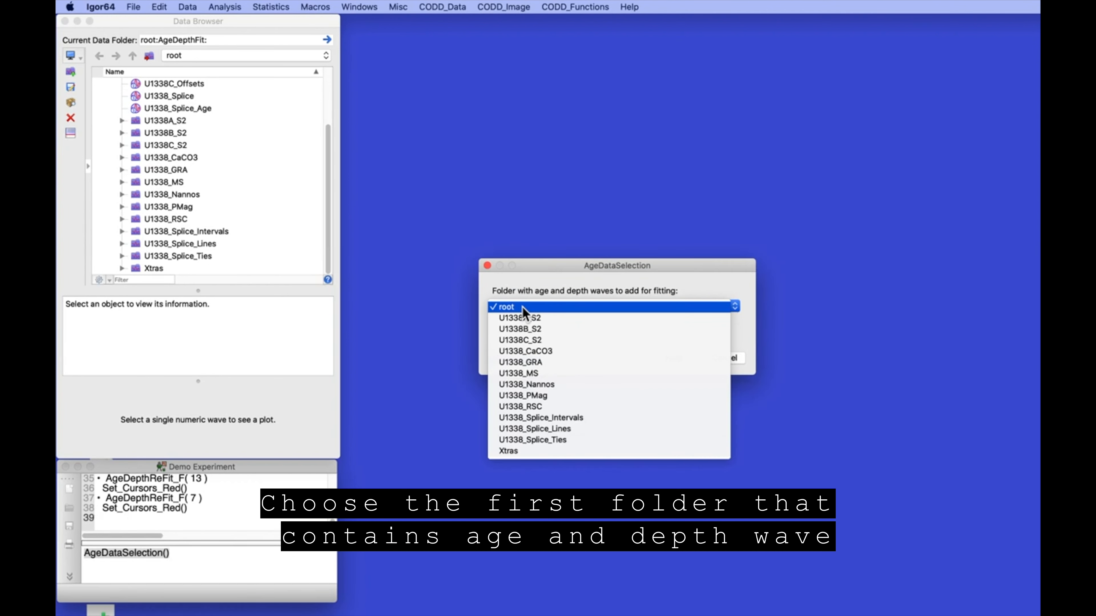
click(527, 384)
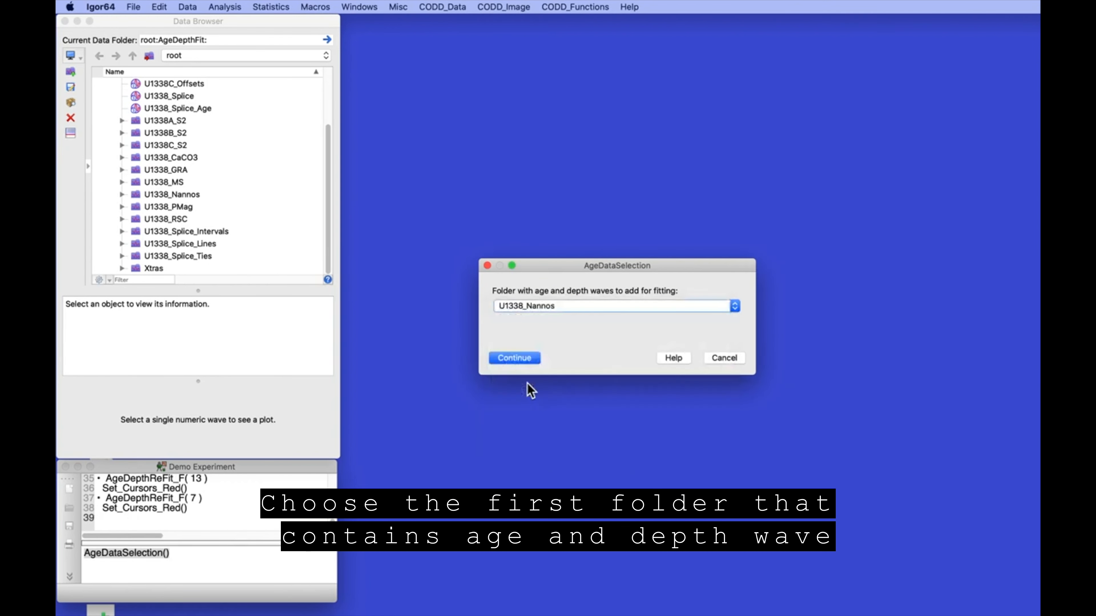
click(513, 357)
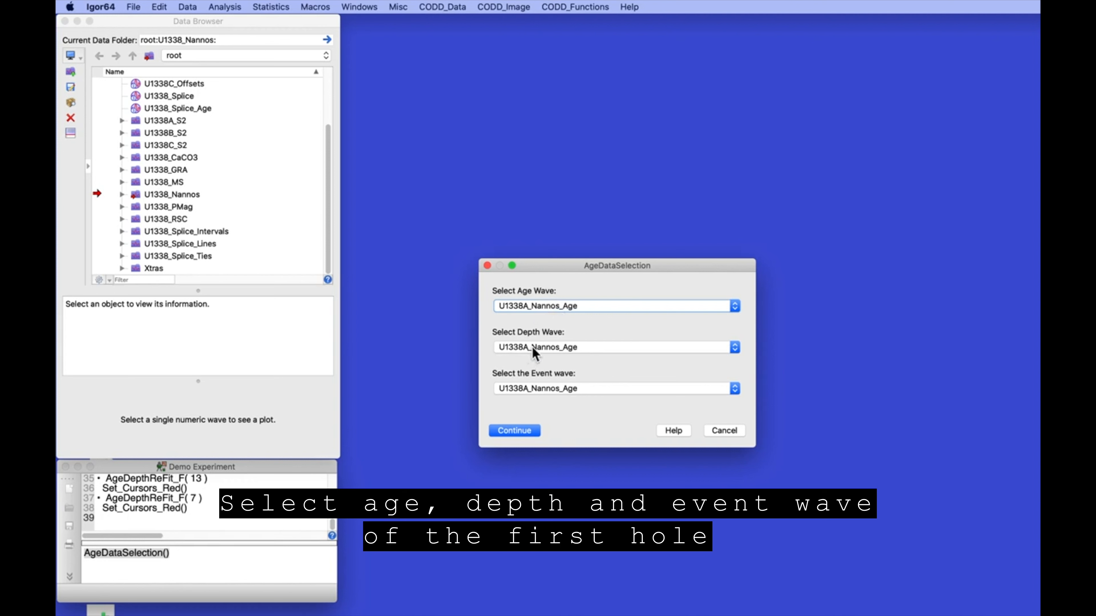
Use U1338A_Nannos_Middle_CCSF as depth and U1338A_Nannos_Species as event waves, then continue
click(541, 347)
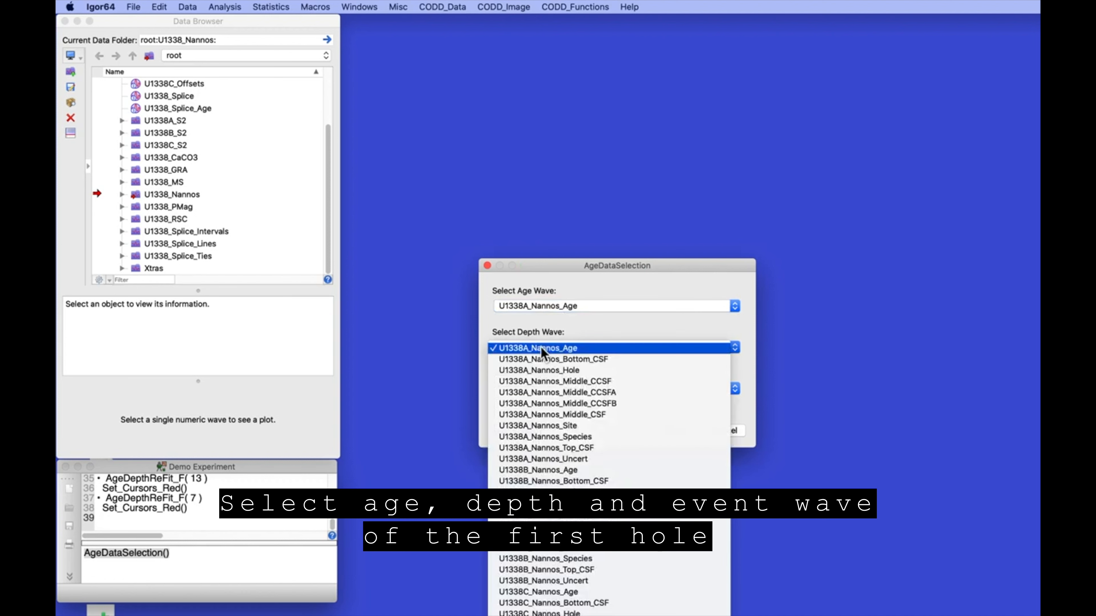
click(547, 384)
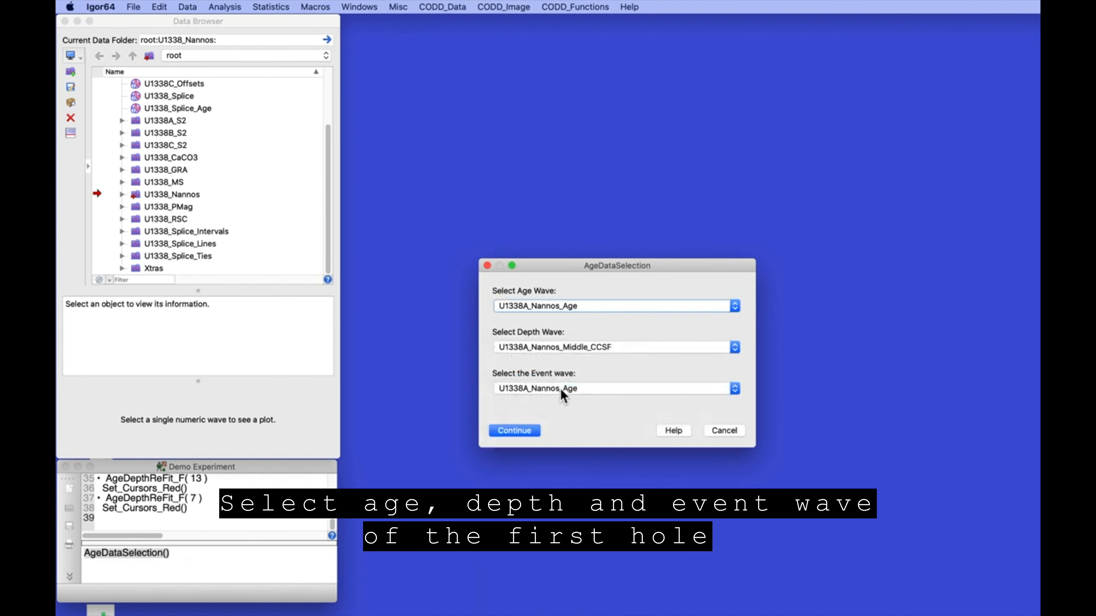
click(558, 388)
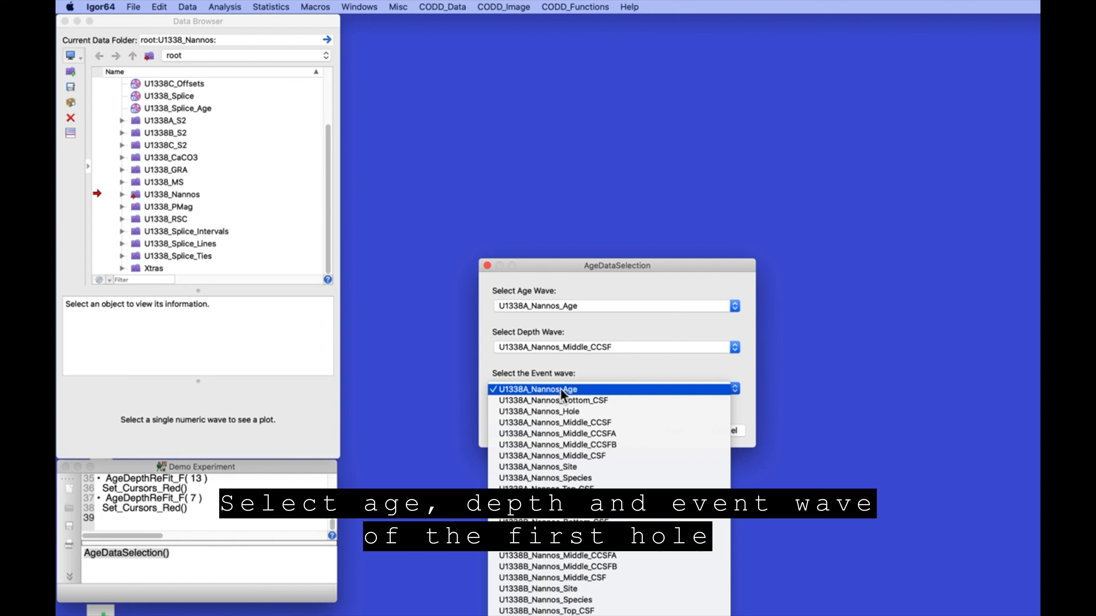
click(556, 476)
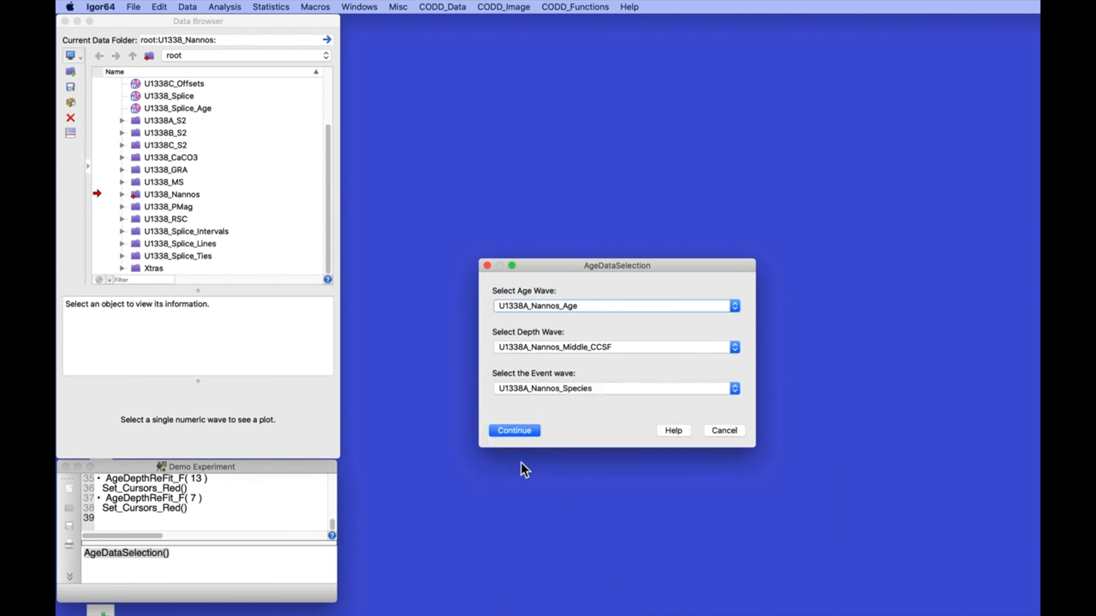
click(515, 432)
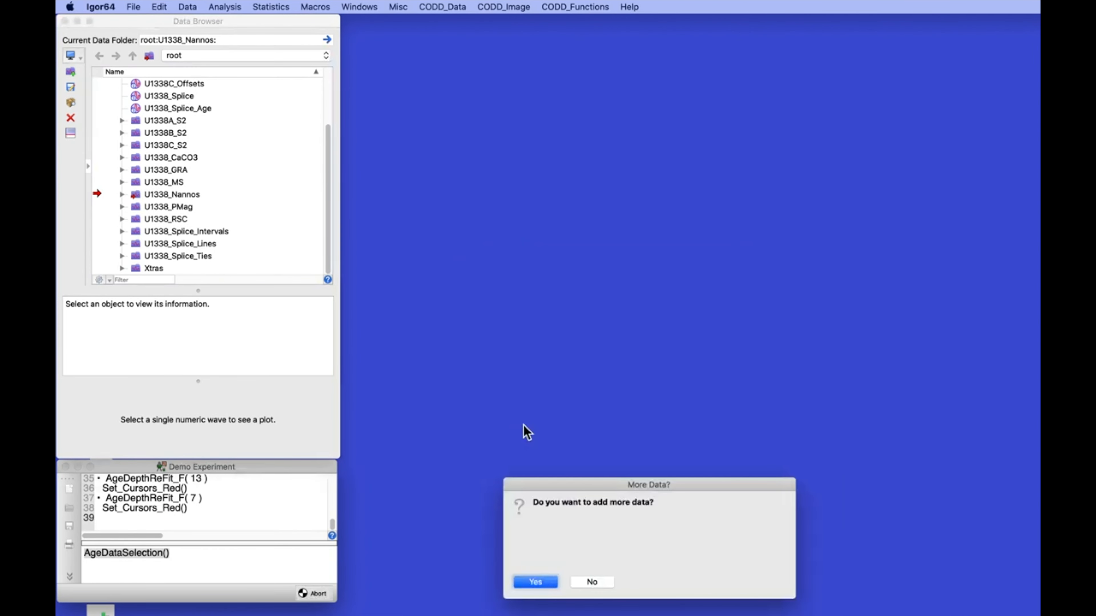
Add U1338B_Nannos_Age, U1338B_Nannos_Middle_CCSF and U1338B_Nannos_Species from U1338_Nannos, then agree to more data
click(535, 582)
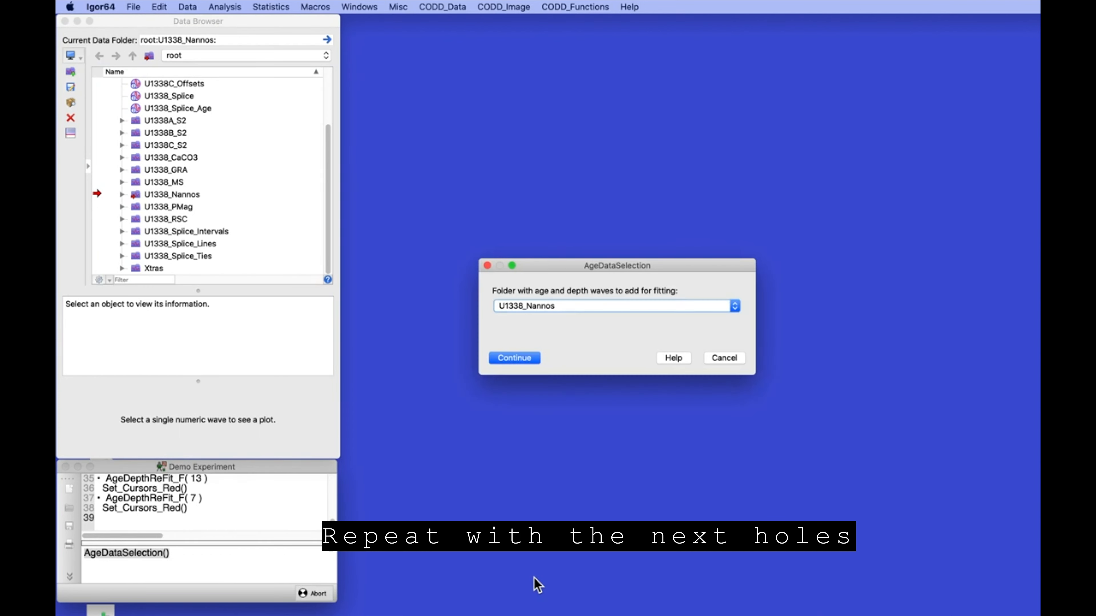
click(520, 352)
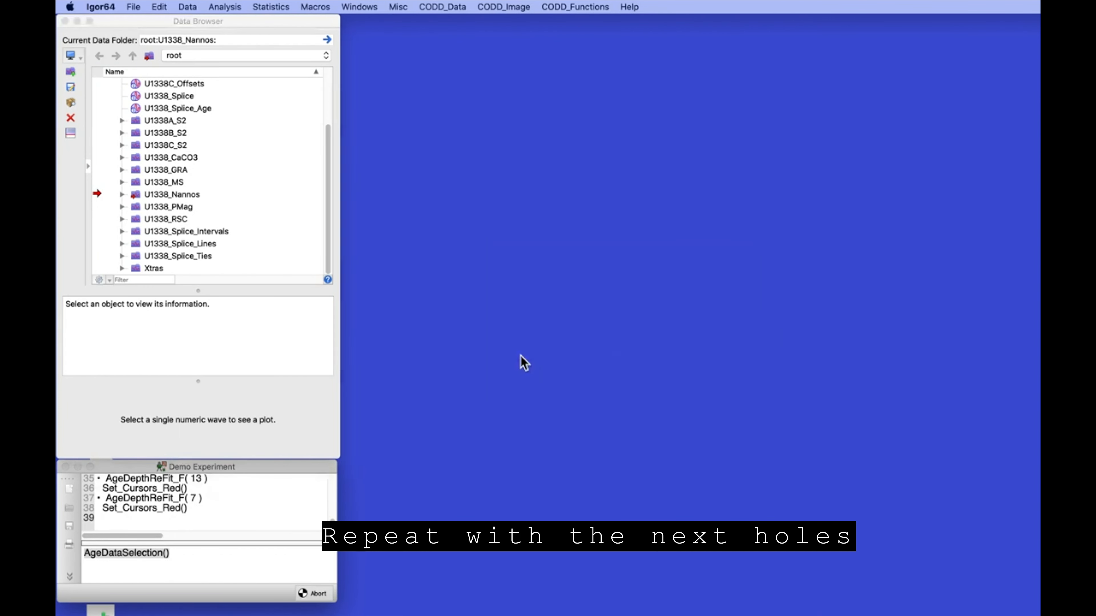
click(518, 305)
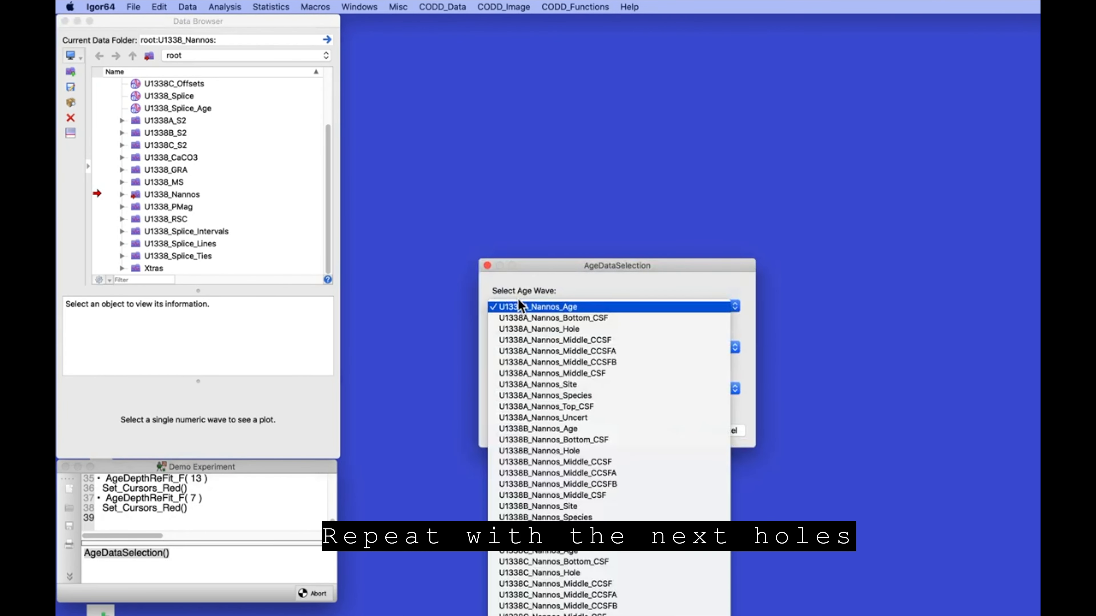
click(538, 431)
click(542, 348)
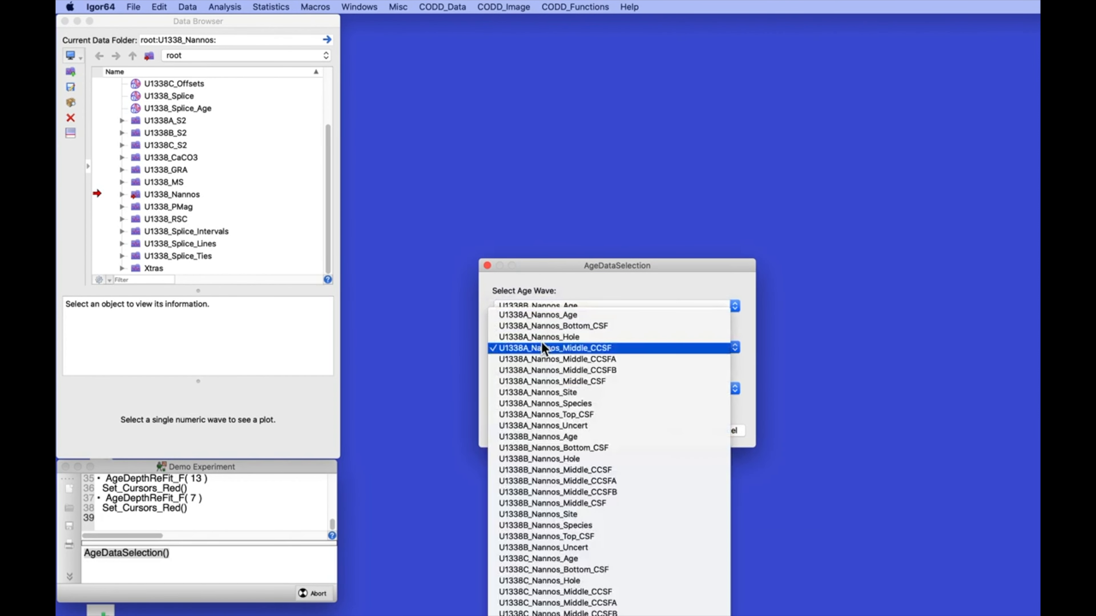
click(558, 470)
click(547, 387)
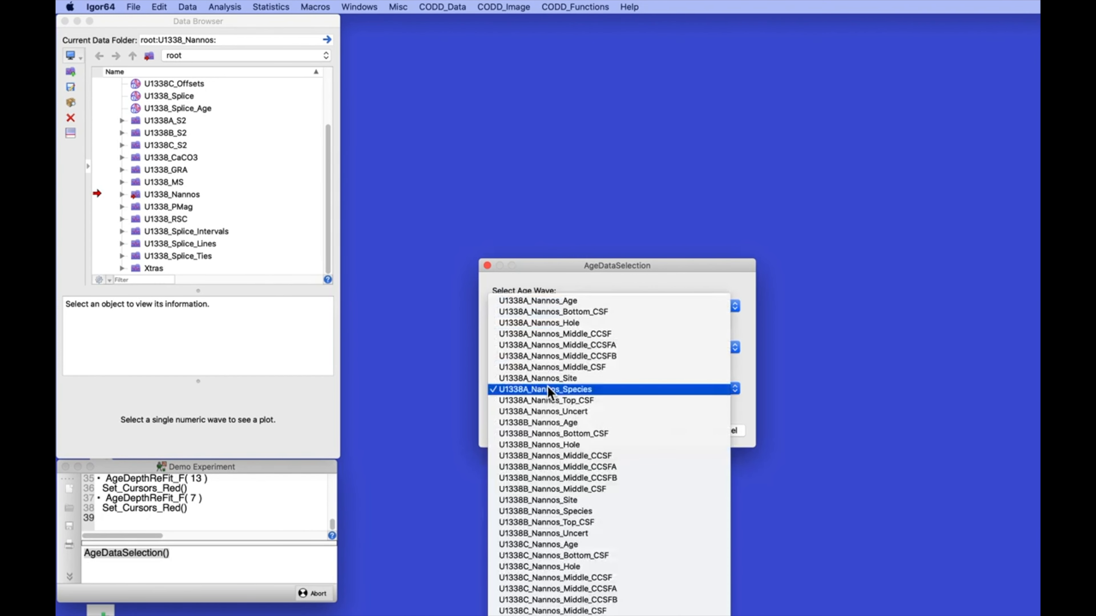
click(546, 512)
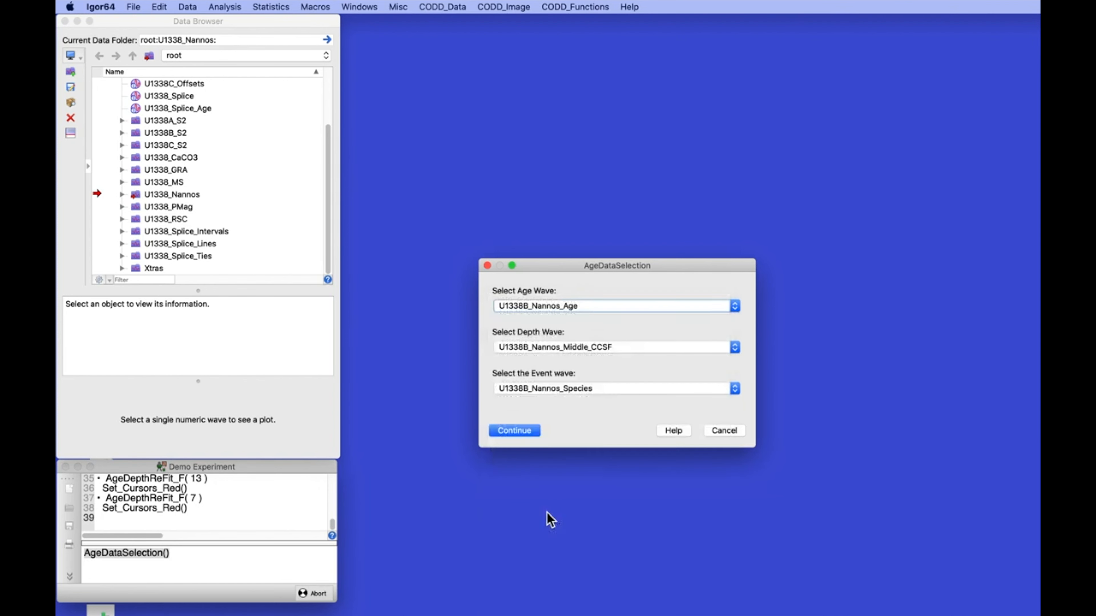
click(511, 434)
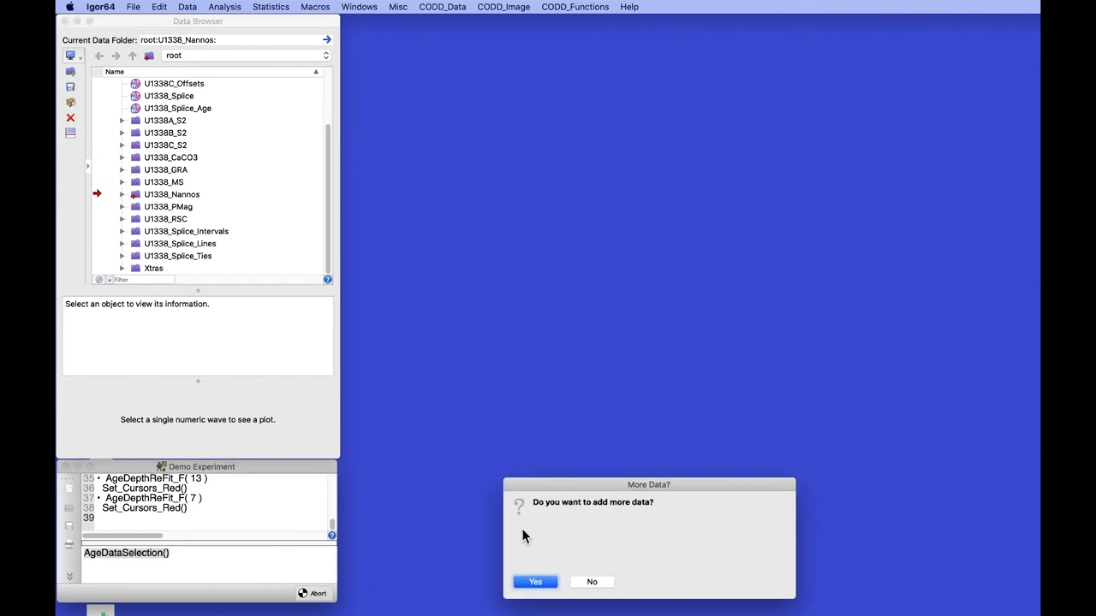
click(535, 581)
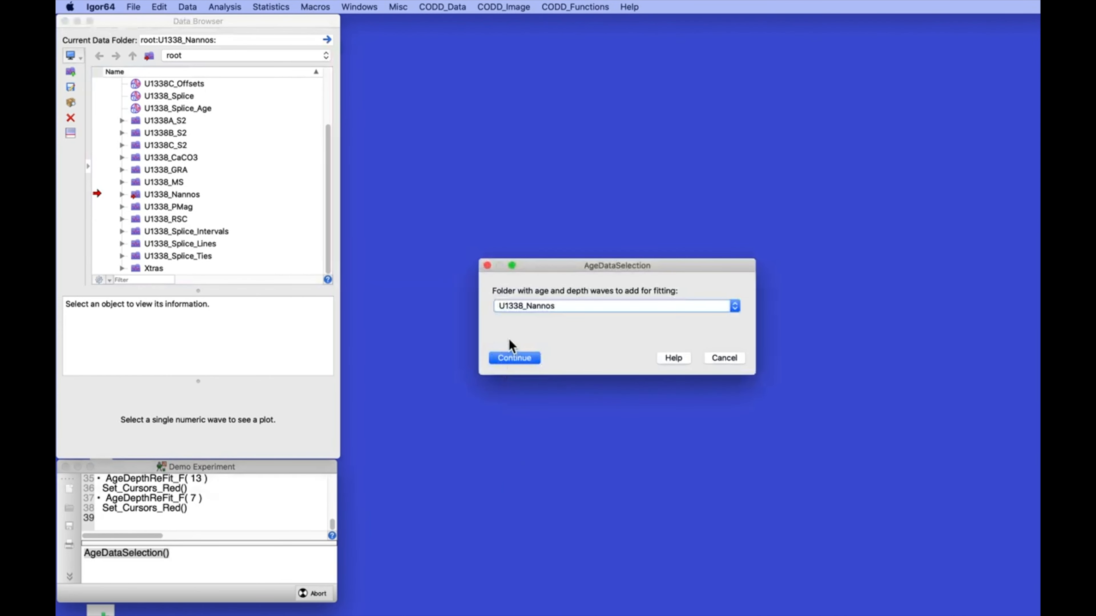
Keep U1338_Nannos and submit U1338C_Nannos_Age, U1338C_Nannos_Middle_CCSF and U1338C_Nannos_Species as age, depth, event
click(513, 306)
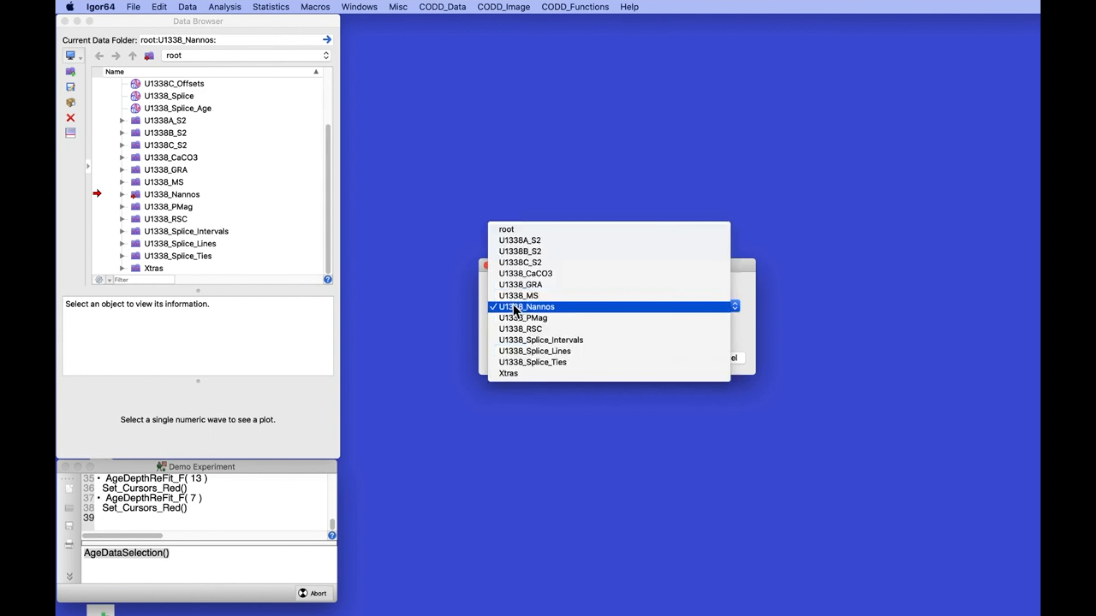
click(513, 307)
click(510, 356)
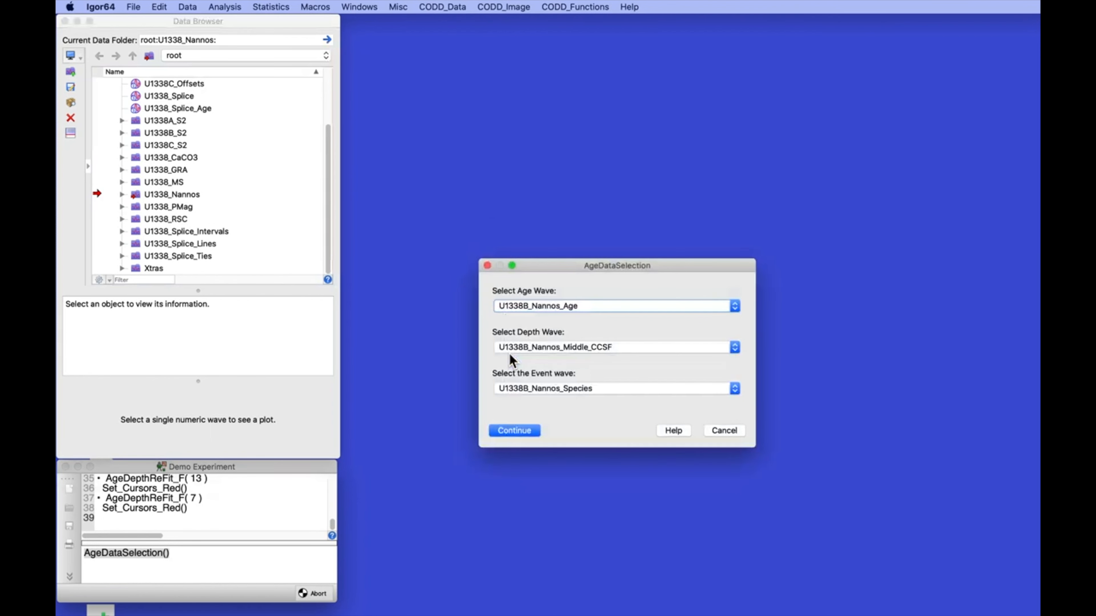
click(550, 306)
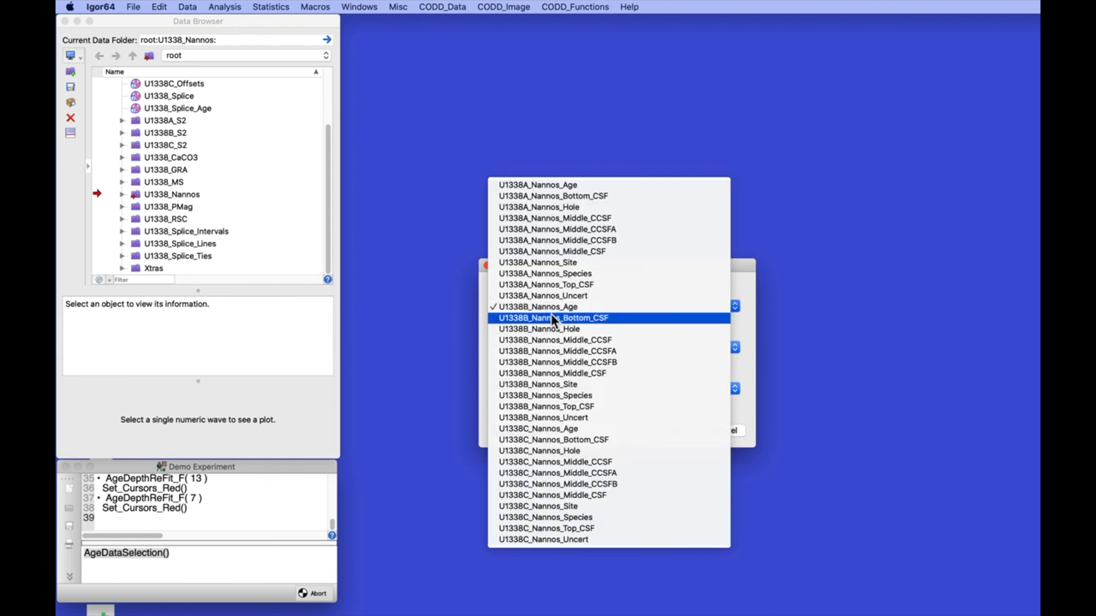
click(554, 428)
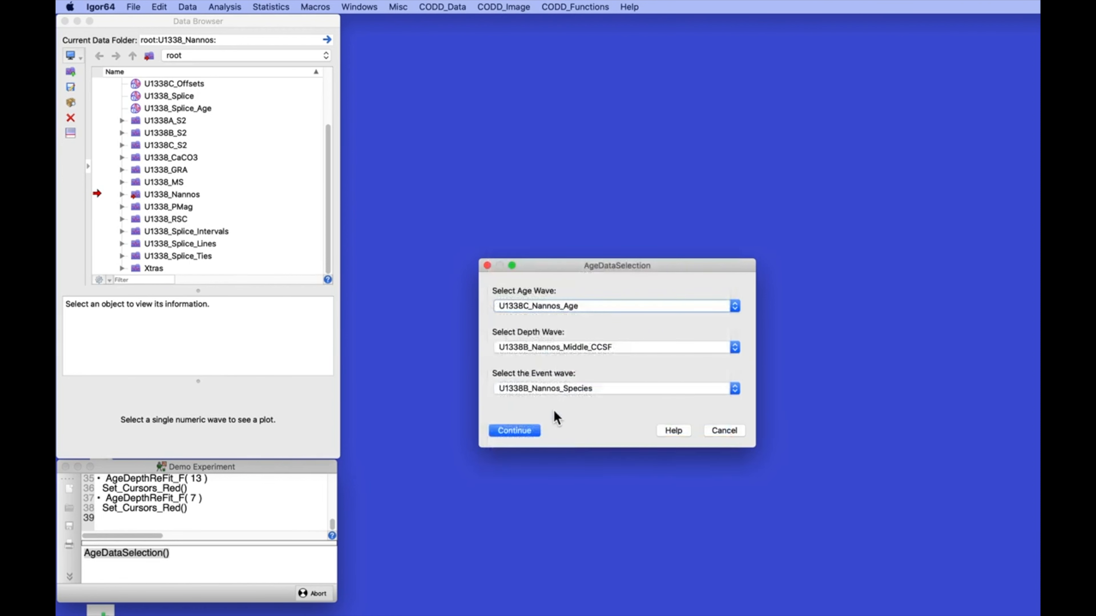
click(558, 348)
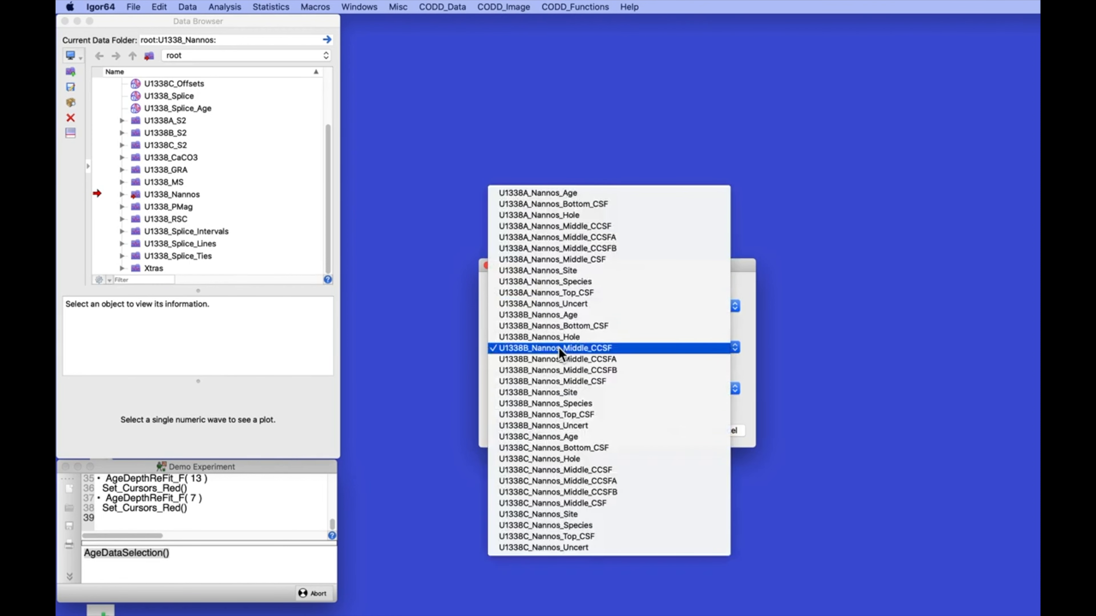
click(555, 469)
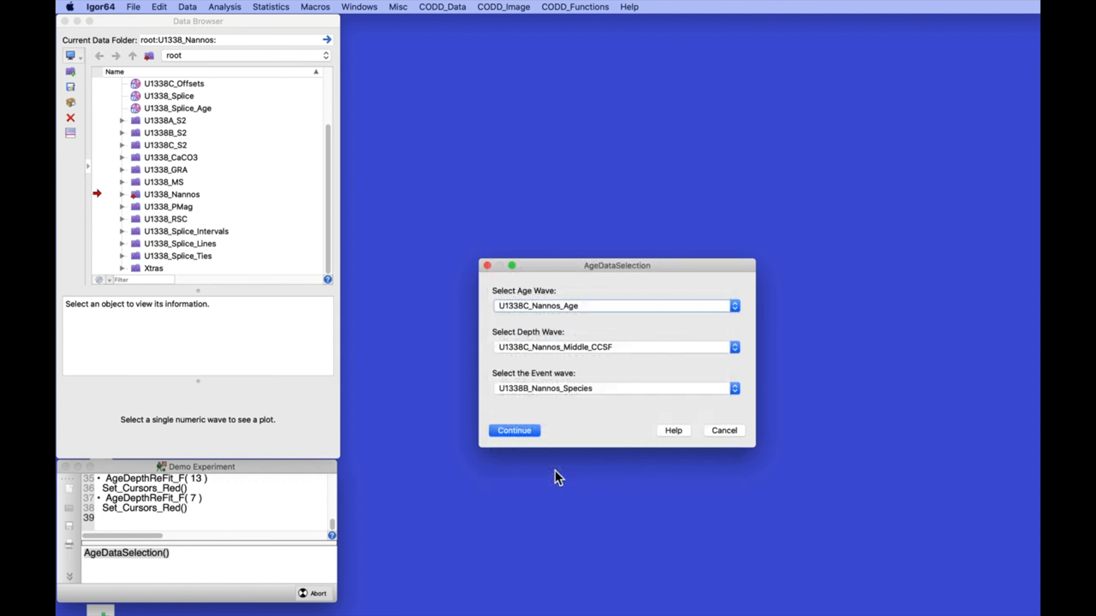
click(550, 389)
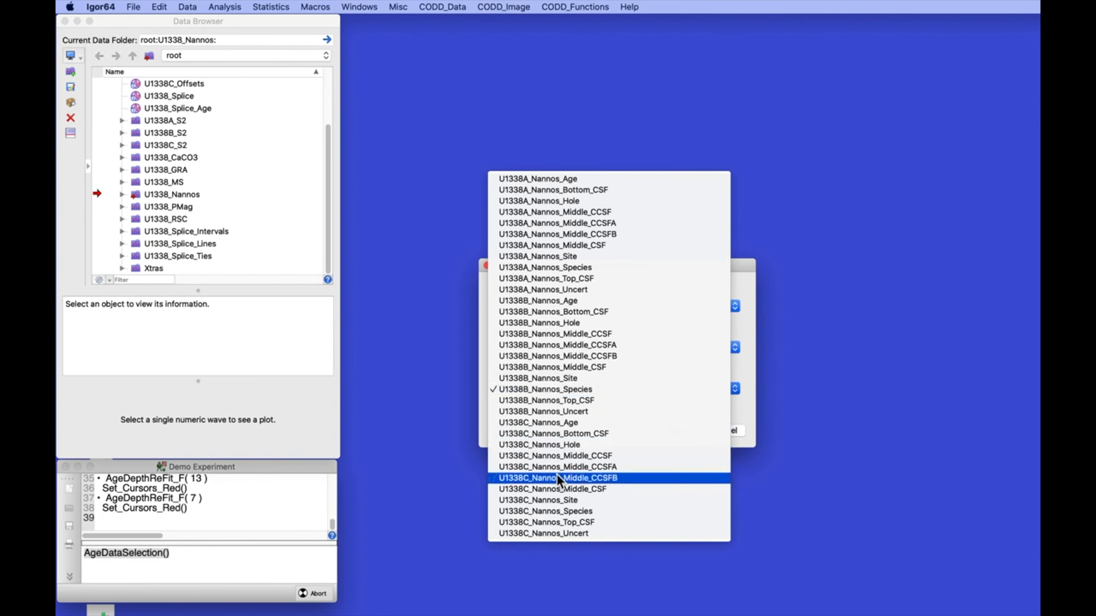
click(561, 511)
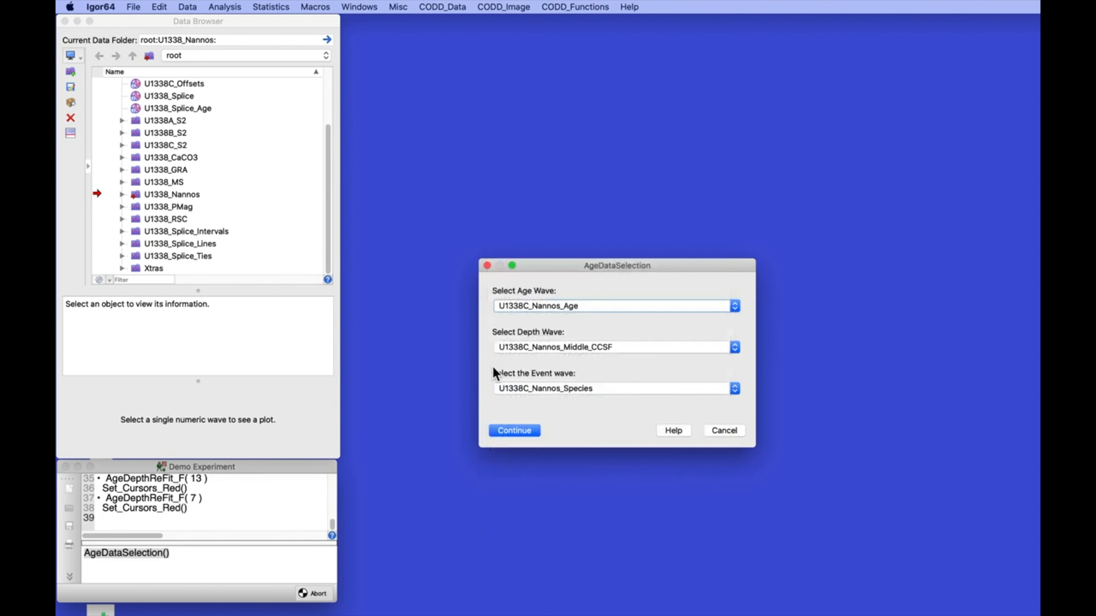
click(515, 431)
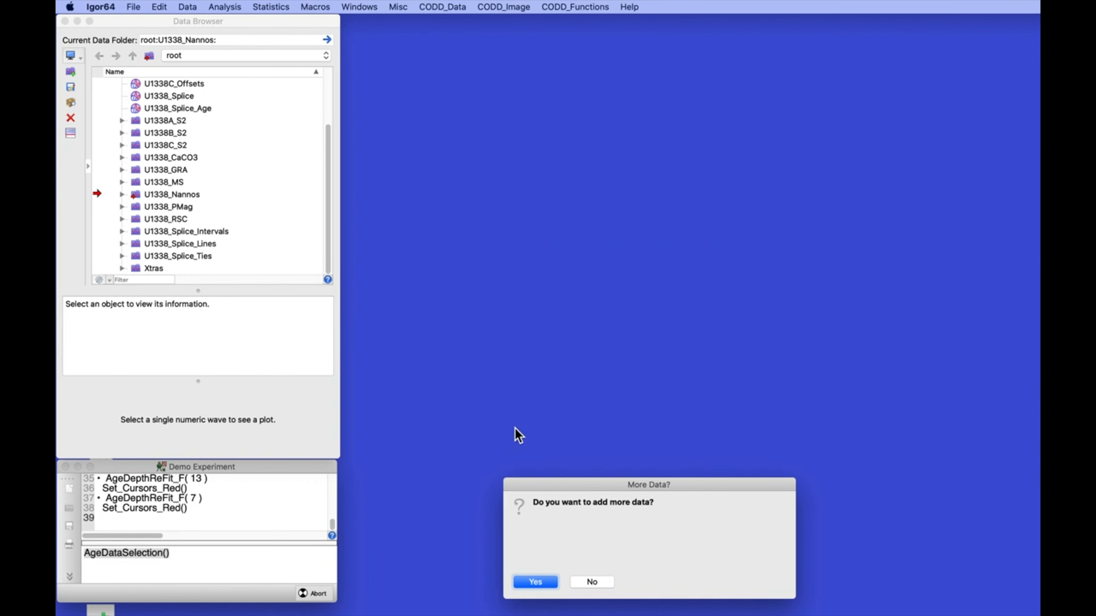
Switch to the U1338_PMag folder and add U1338A_PMag_Age, U1338A_PMag_CCSF and U1338A_PMag_Reversal
click(536, 580)
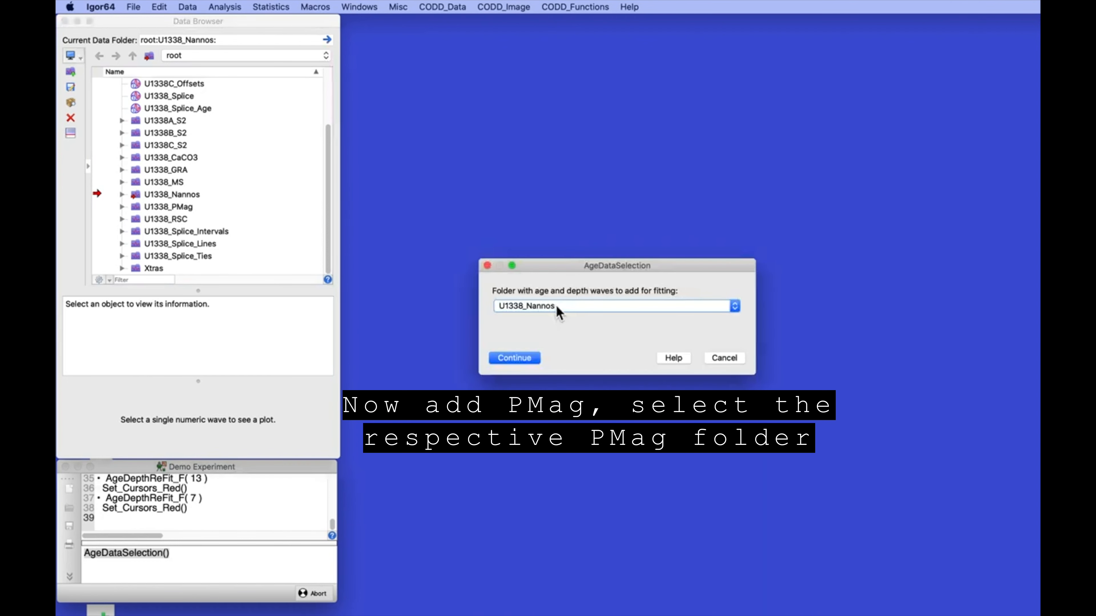
click(555, 306)
click(554, 316)
click(513, 355)
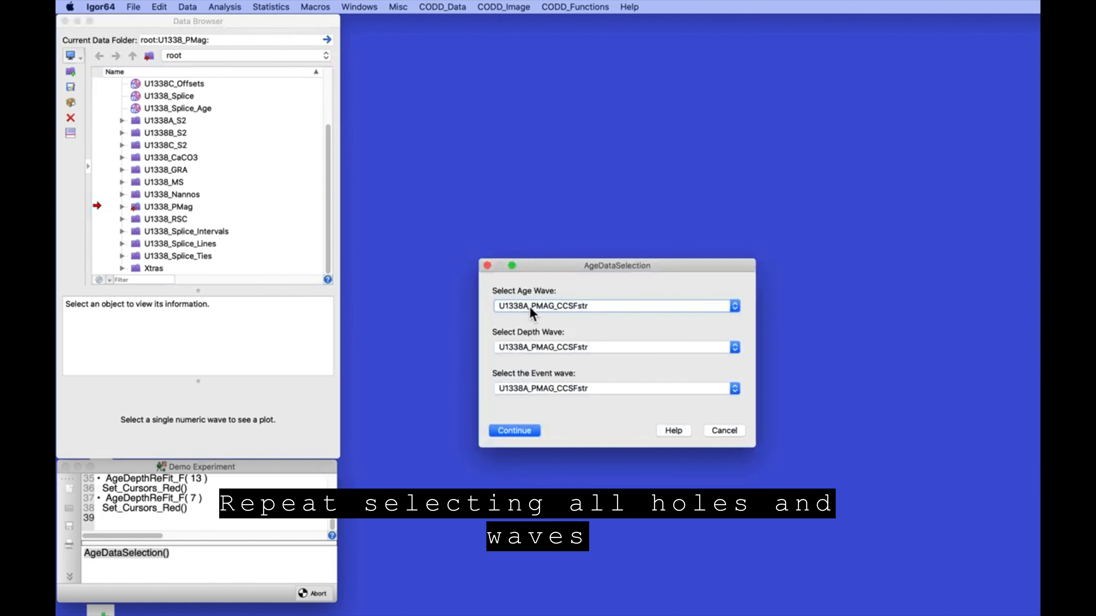
click(529, 305)
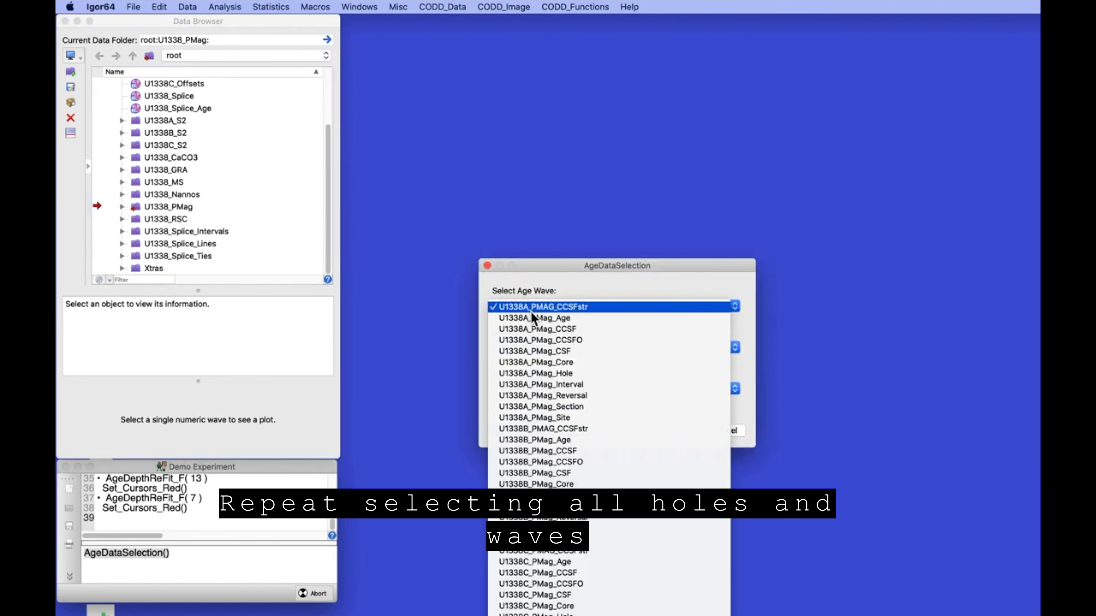
click(536, 315)
click(541, 348)
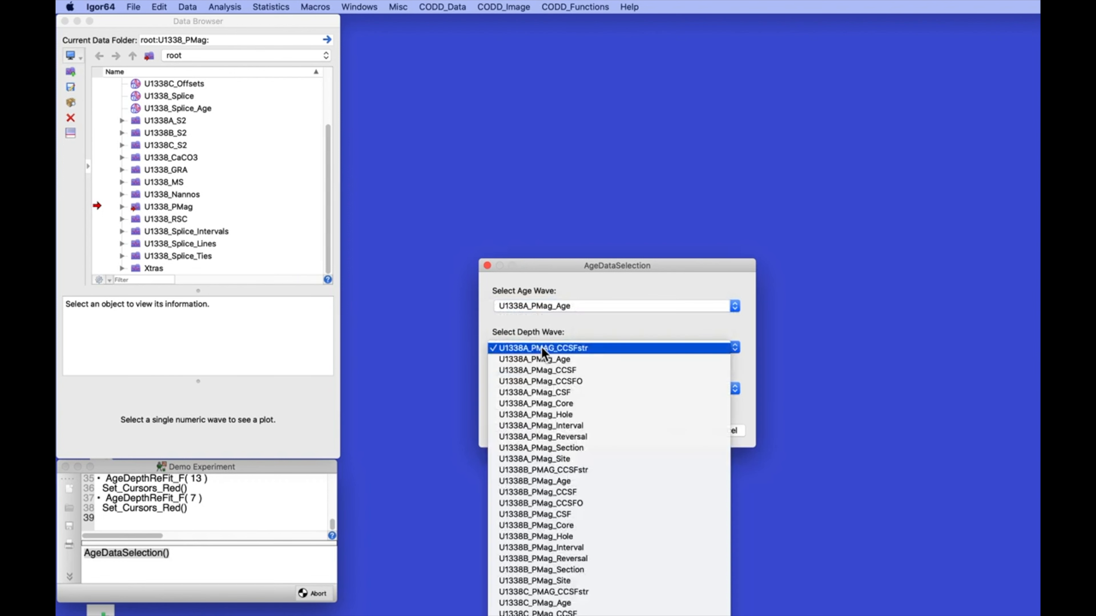
click(543, 371)
click(542, 388)
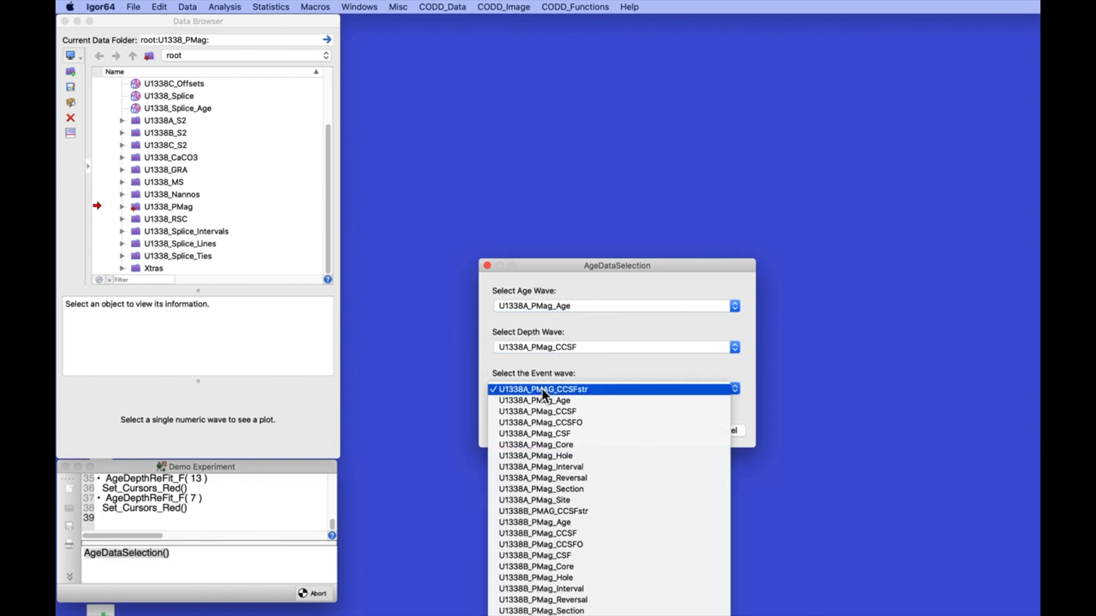
click(539, 478)
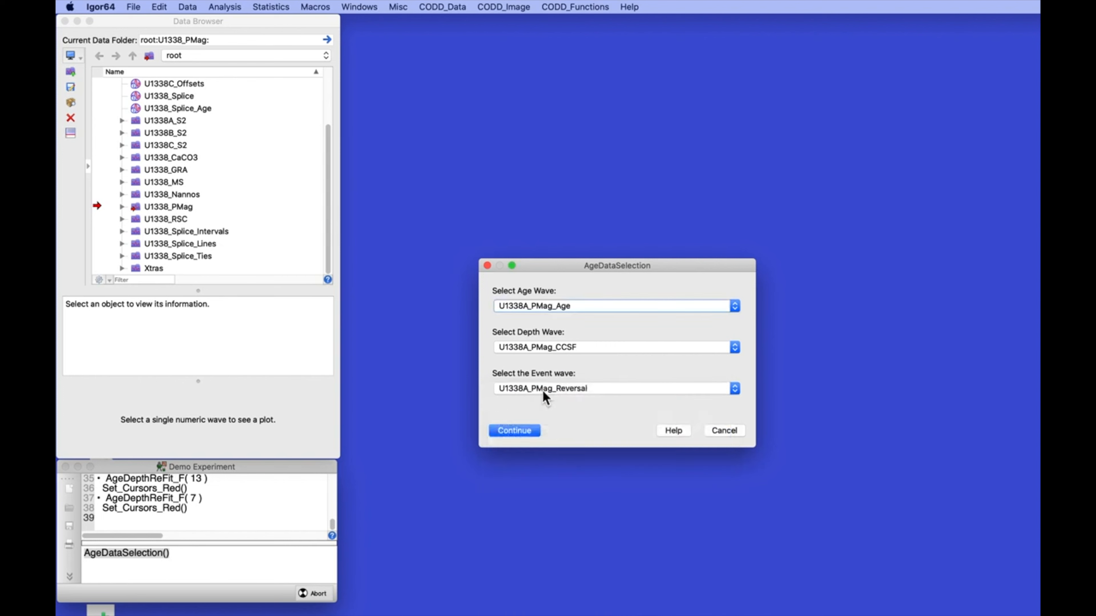
click(516, 432)
click(535, 580)
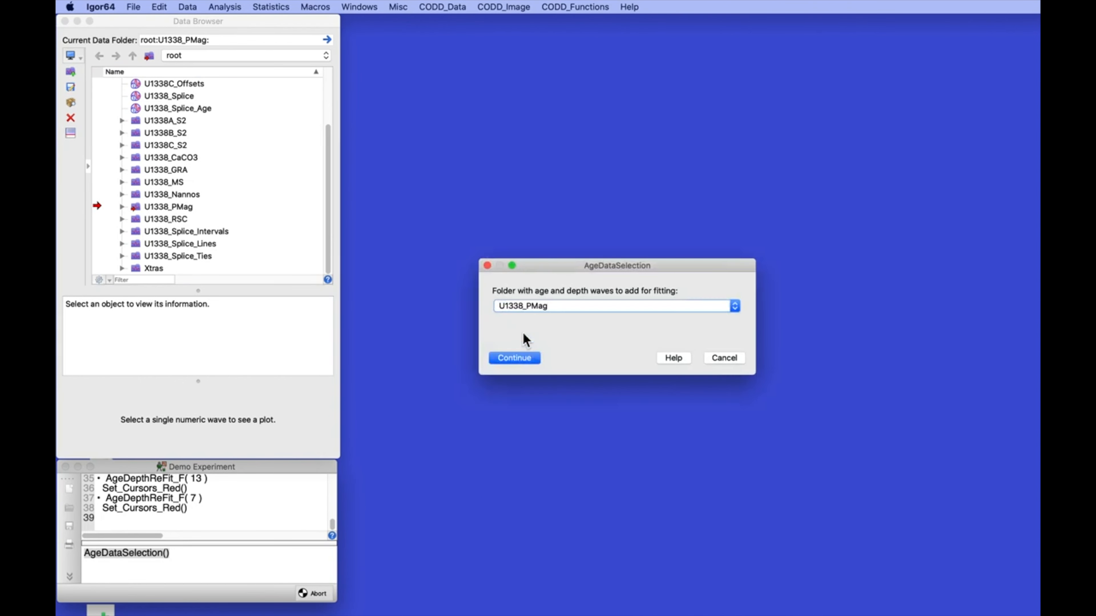
Add U1338B_PMag_Age, U1338B_PMag_CCSF and U1338B_PMag_Reversal from U1338_PMag, then agree to more data
click(518, 358)
click(538, 304)
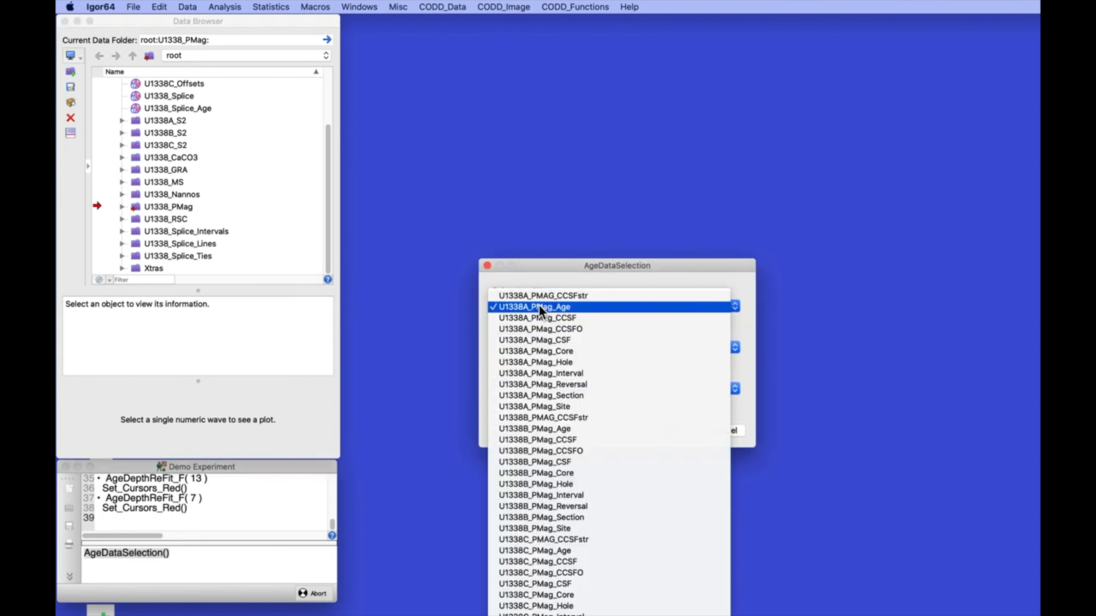
click(539, 428)
click(537, 345)
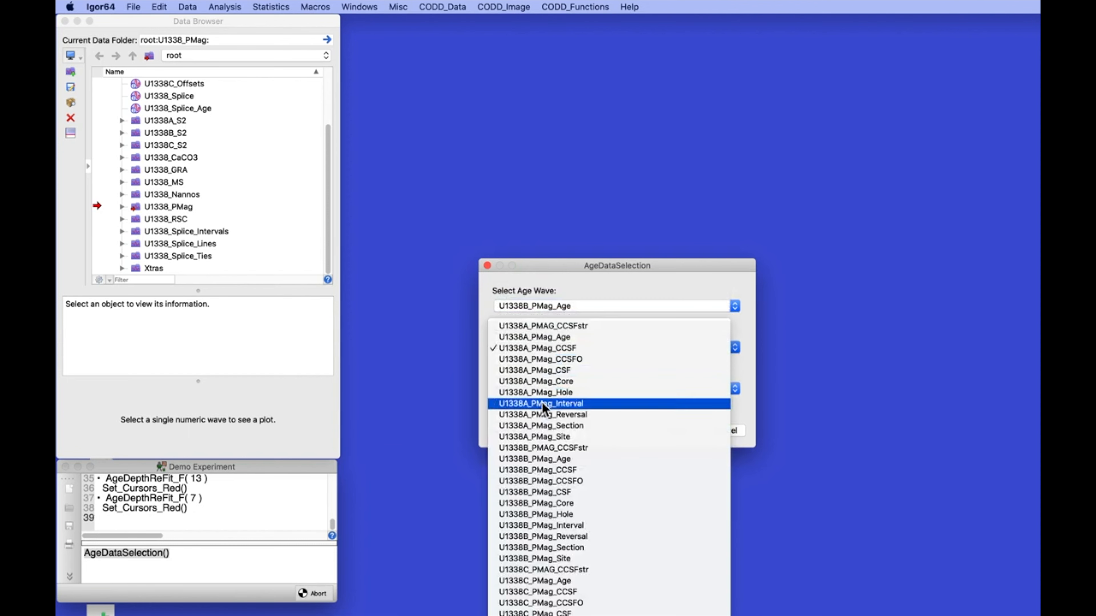
click(540, 469)
click(541, 389)
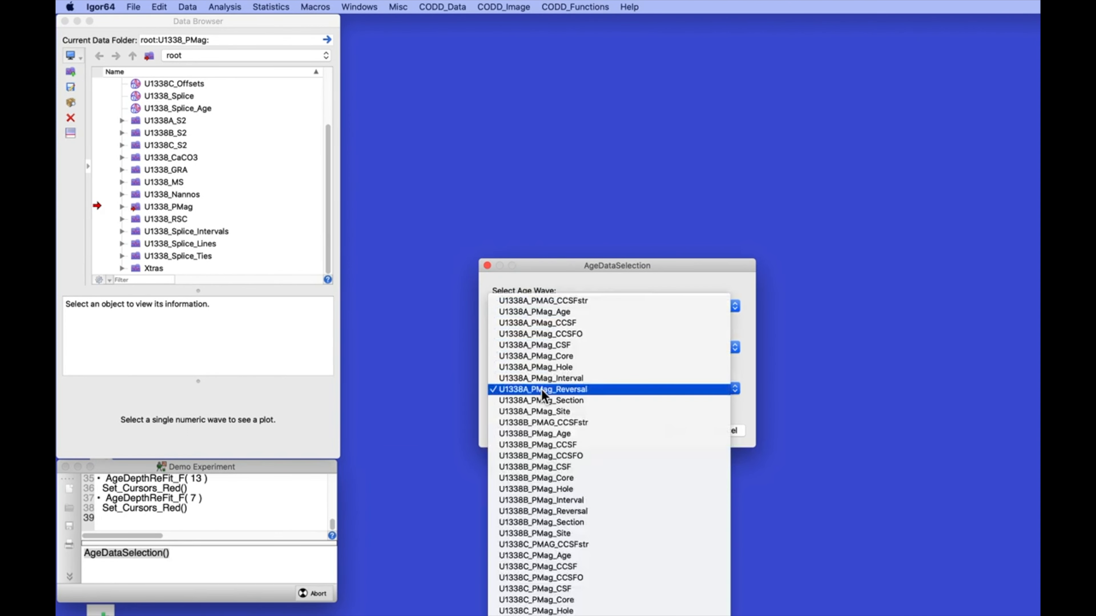
click(544, 510)
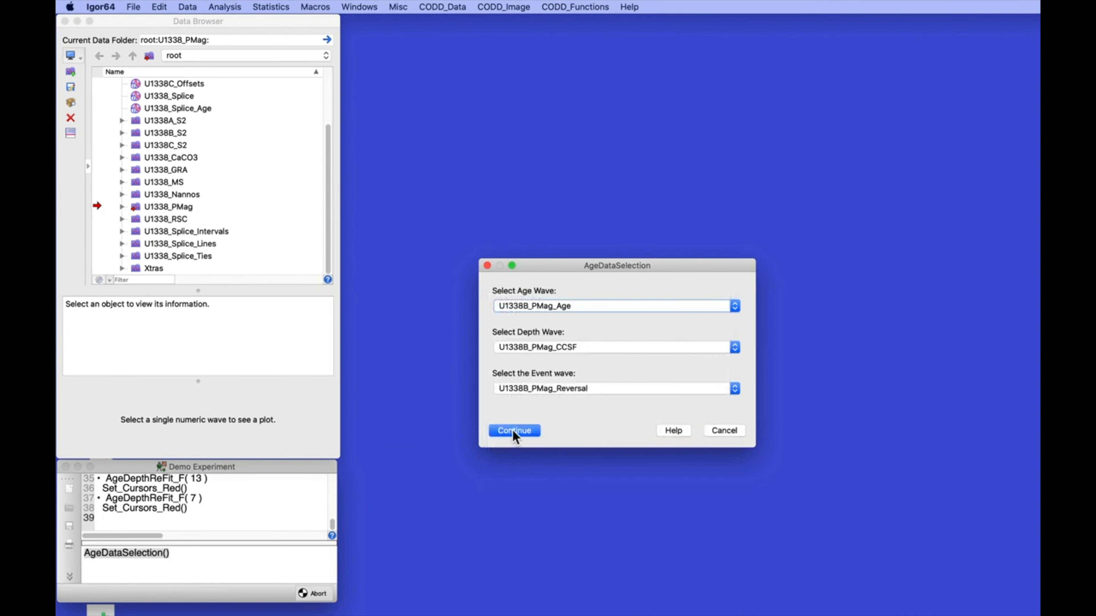
click(512, 429)
click(534, 575)
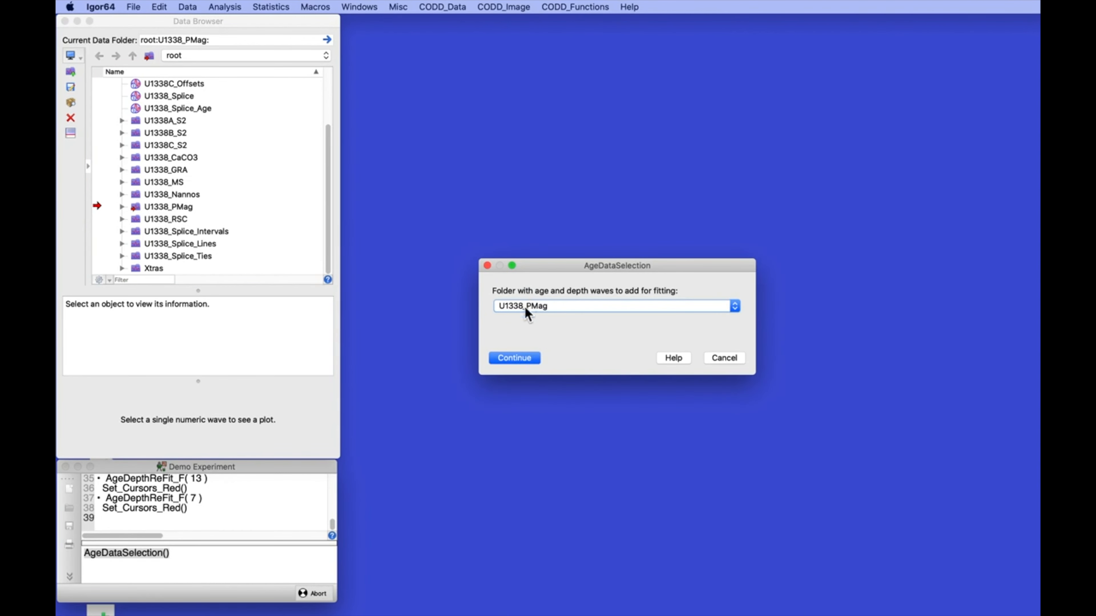
Add U1338C_PMag_Age, U1338C_PMag_CCSF and U1338C_PMag_Reversal as the hole C paleomag waves
click(523, 358)
click(529, 305)
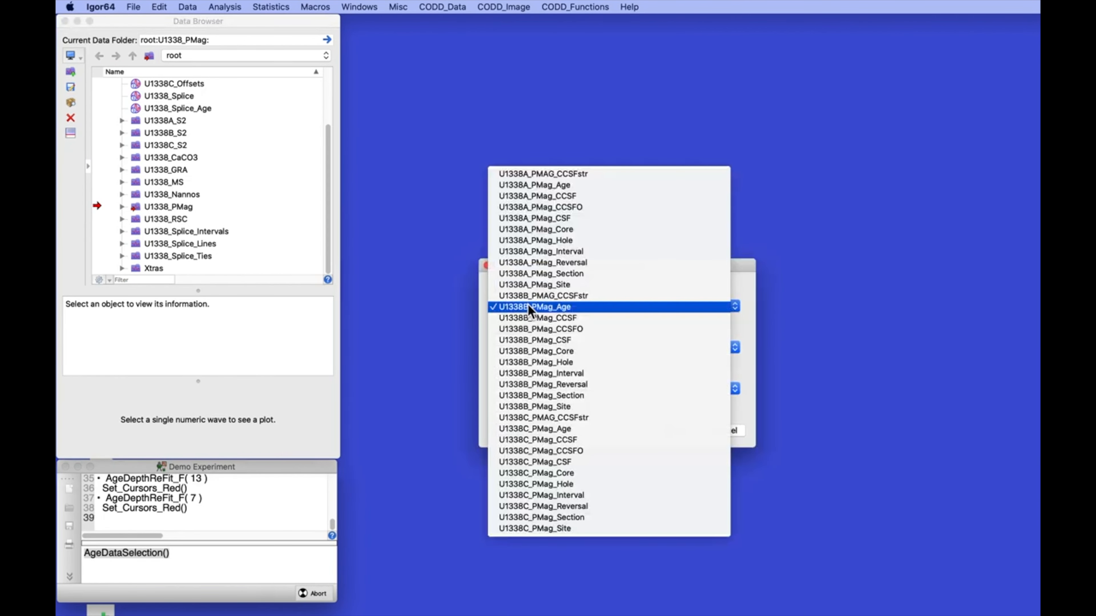
click(534, 409)
click(535, 351)
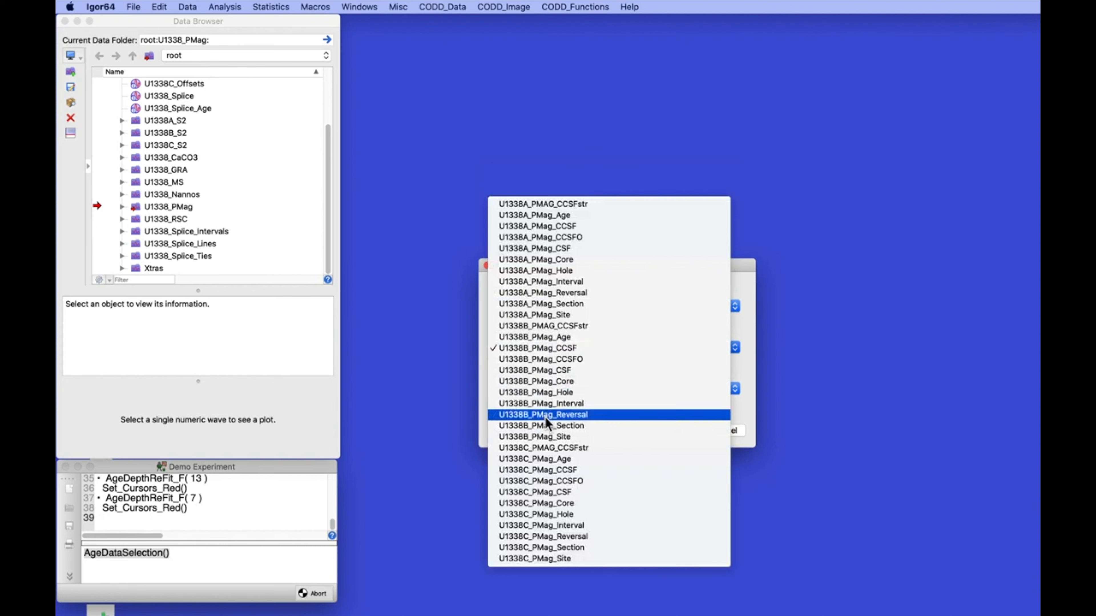
click(540, 470)
click(528, 387)
click(537, 506)
click(511, 431)
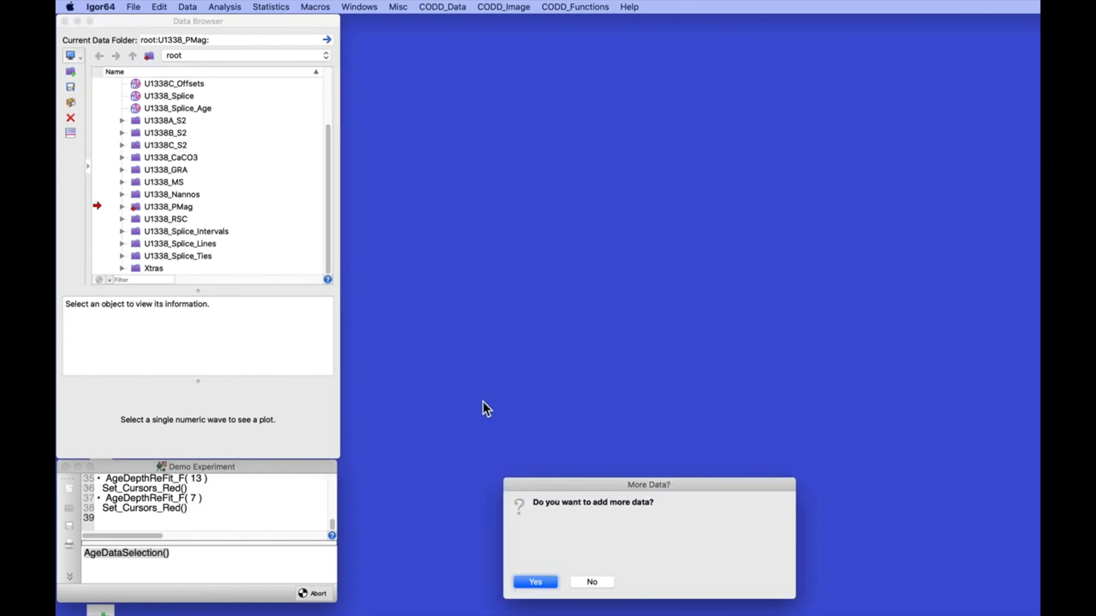
Decline more data and expand the new AgeDepthFit folder to show its _4_Fit waves
click(593, 582)
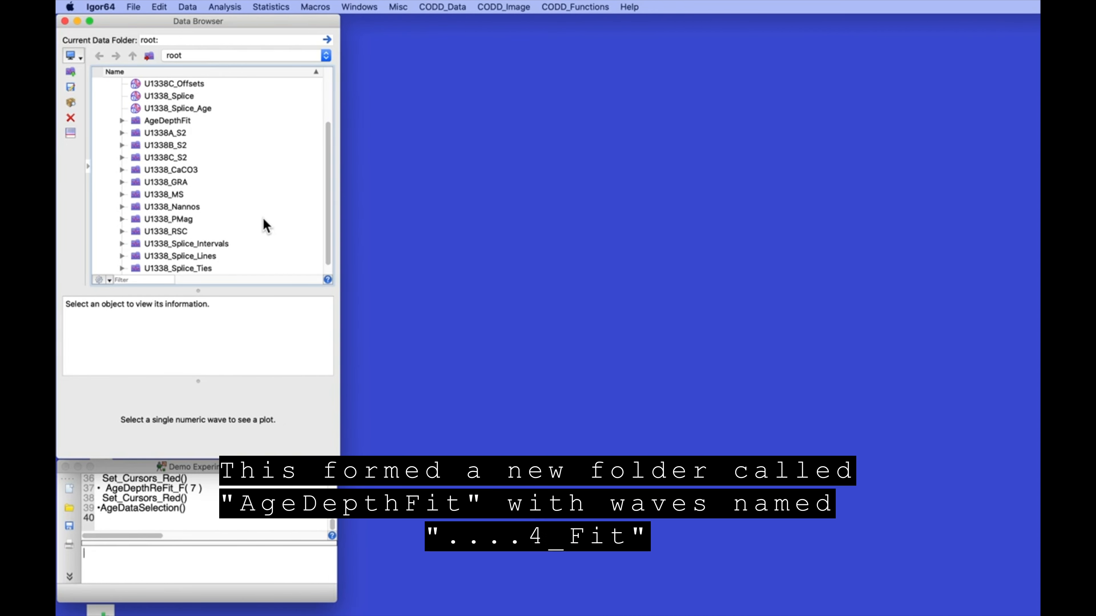
click(121, 121)
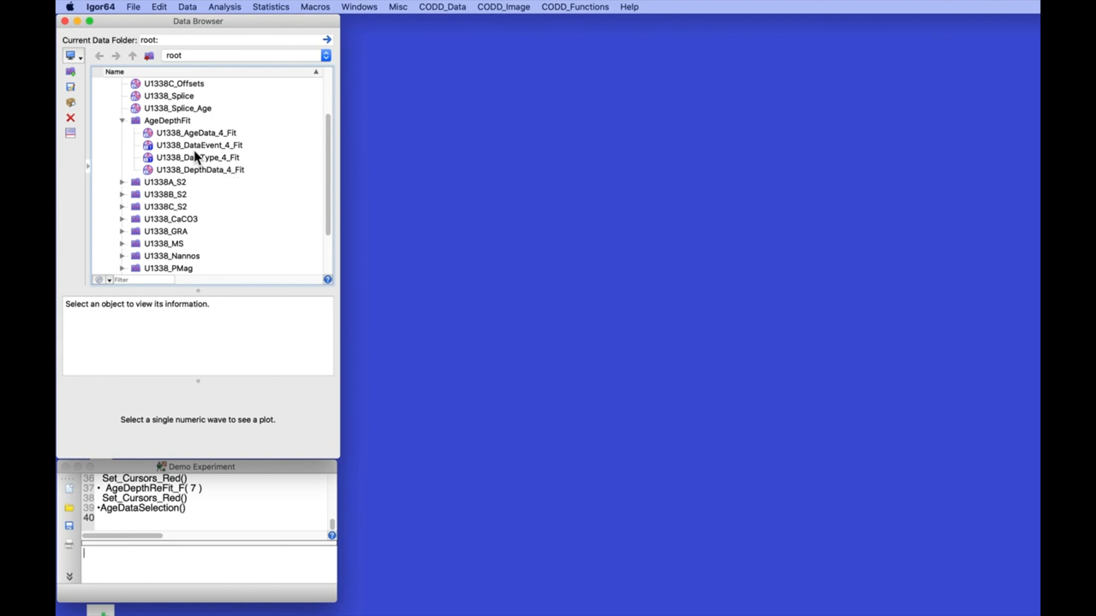
Start the age-depth fit setup using the AgeDepthFit data folder for site U1338
click(444, 6)
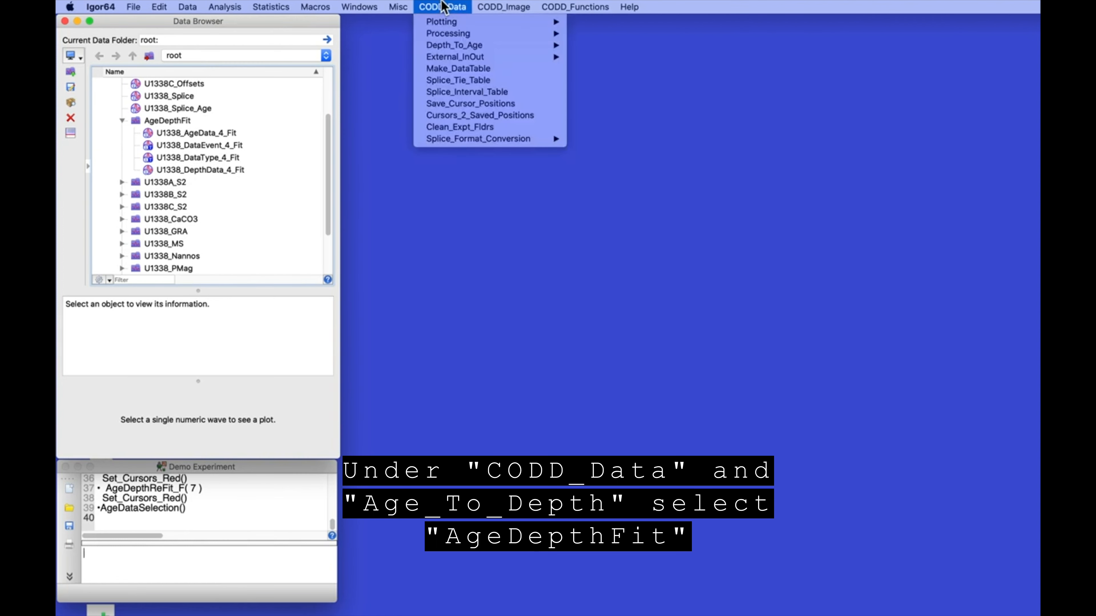
mouse_move(445, 48)
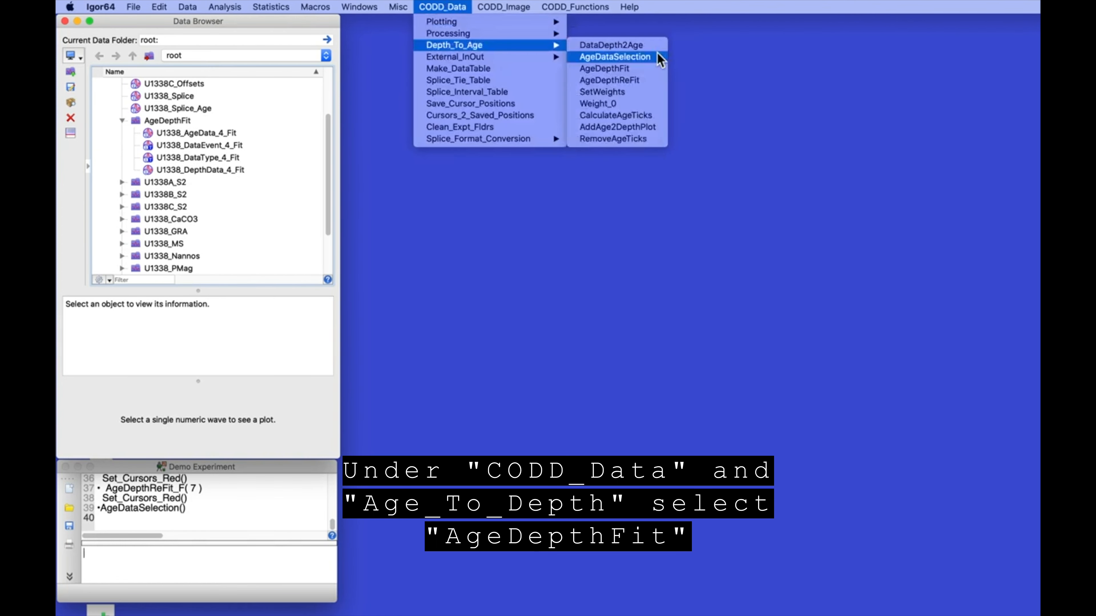
click(616, 69)
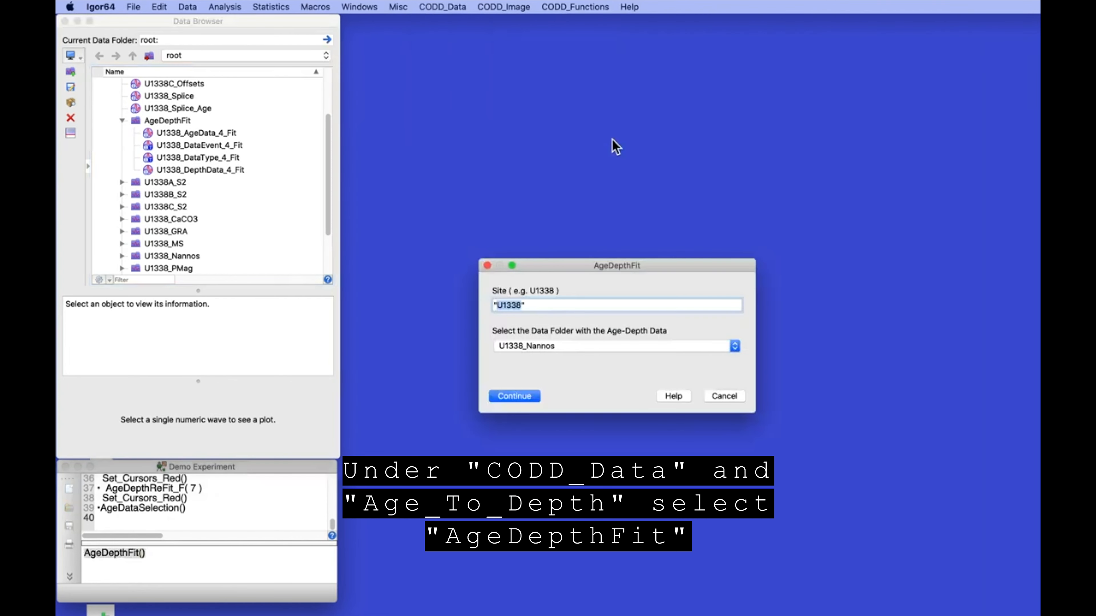
click(539, 348)
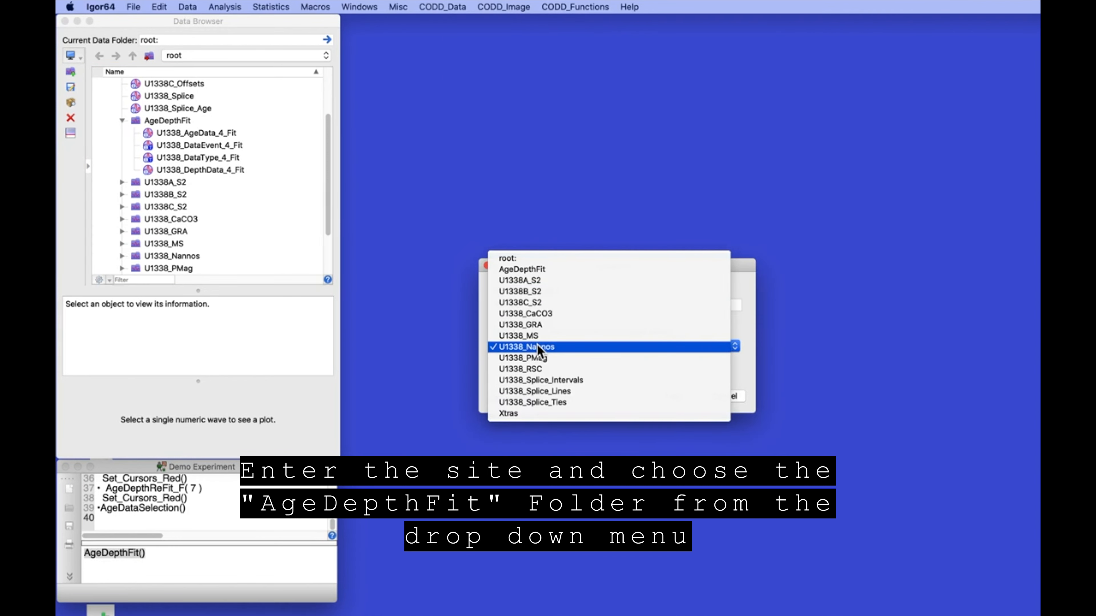
click(527, 269)
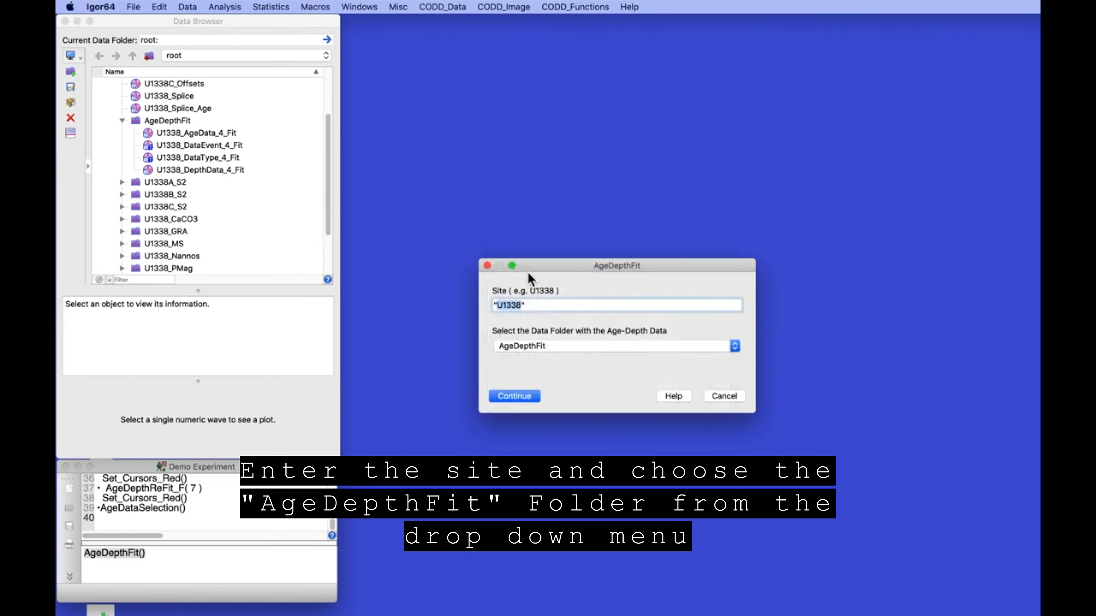
click(514, 396)
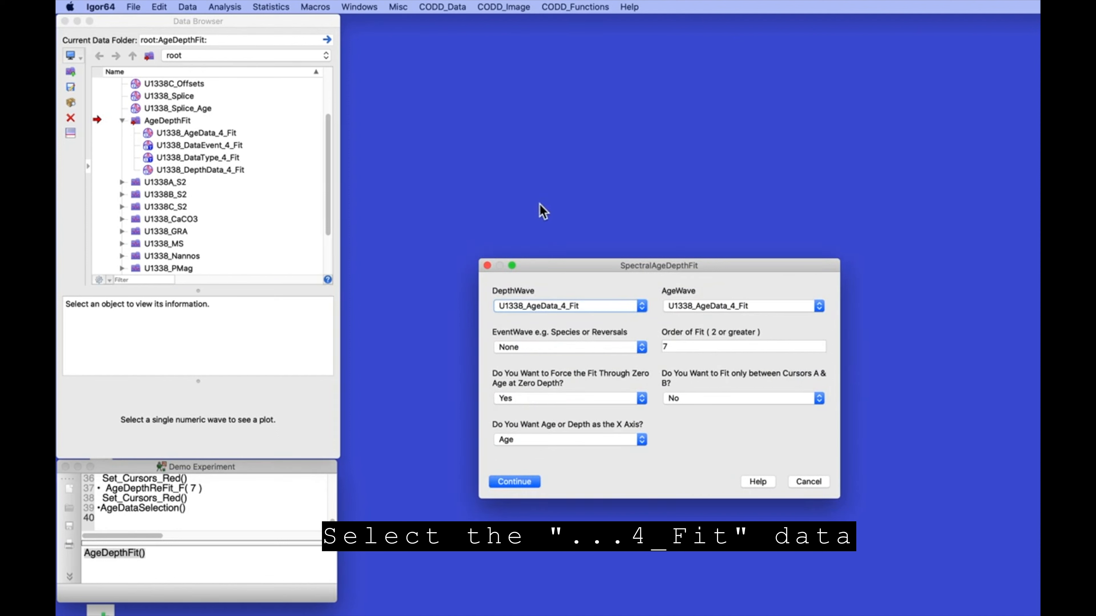
Pick U1338_DepthData_4_Fit and U1338_DataEvent_4_Fit and run the order-7 fit forced through zero
click(553, 308)
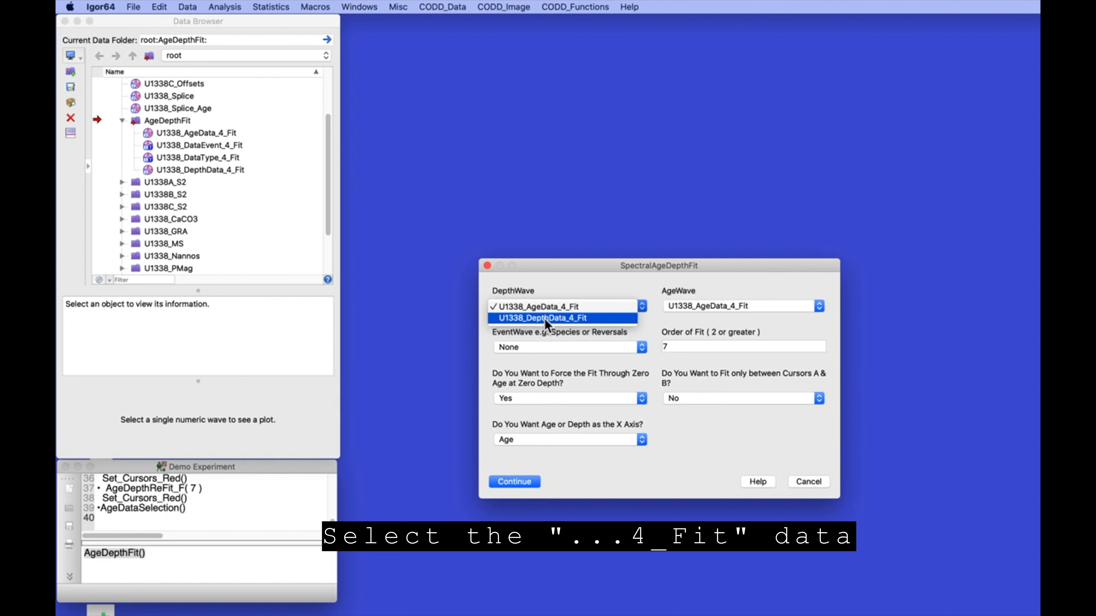
click(545, 318)
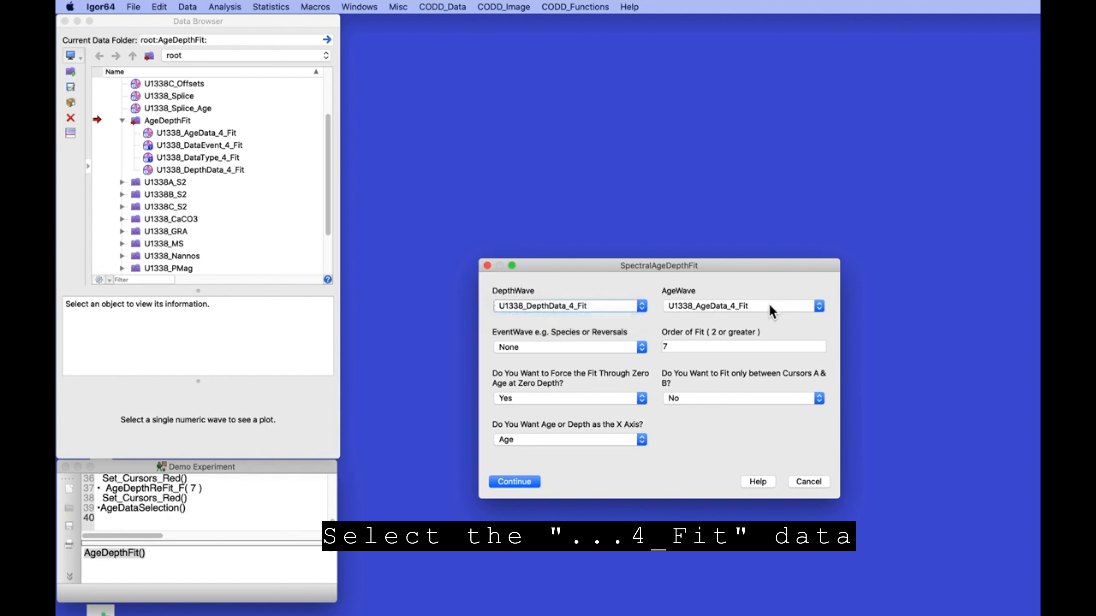
click(556, 352)
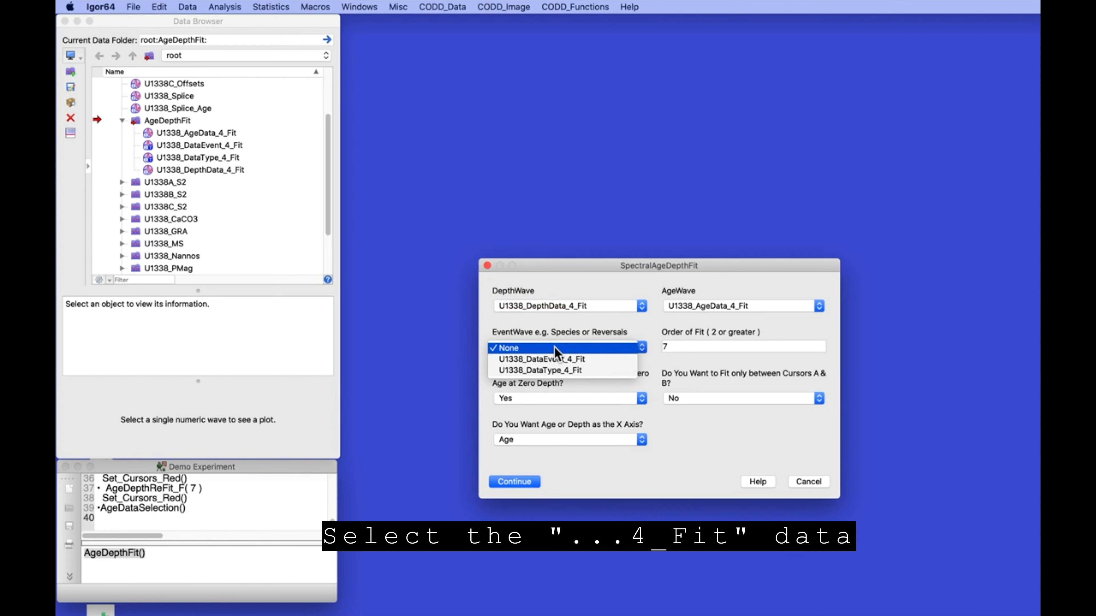
click(542, 361)
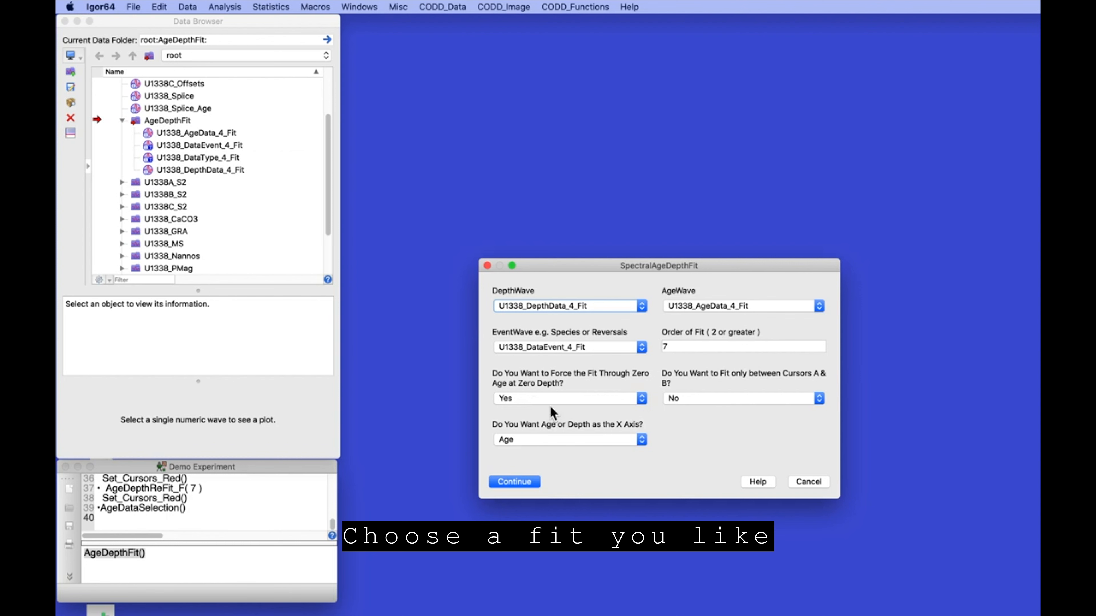
click(513, 482)
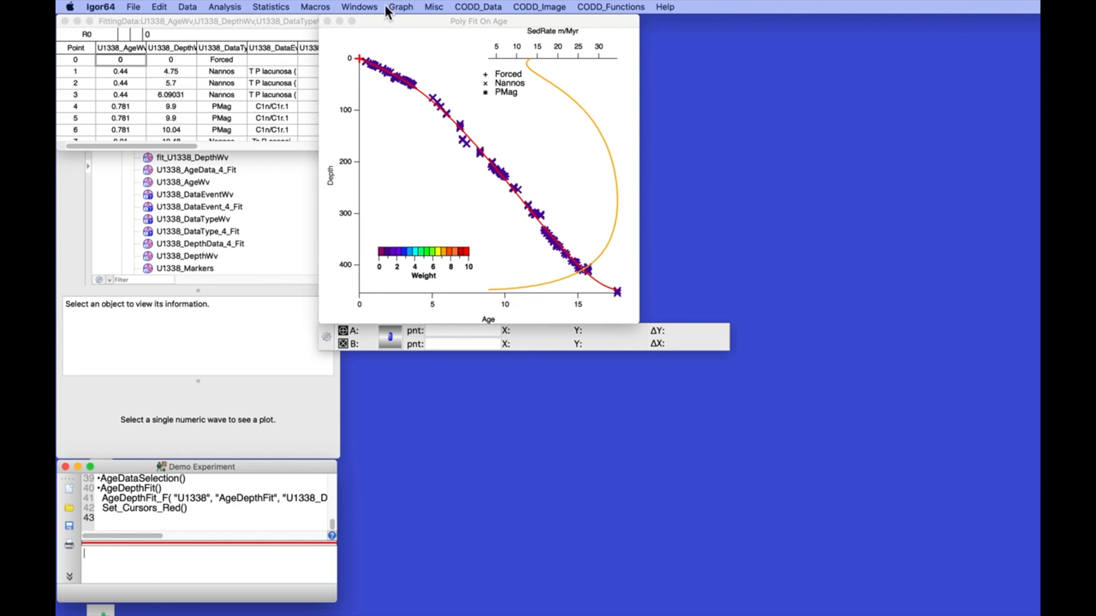
Move the Poly Fit On Age graph beside the table, zoom into the curve's middle, then undo
drag(388, 19, 533, 82)
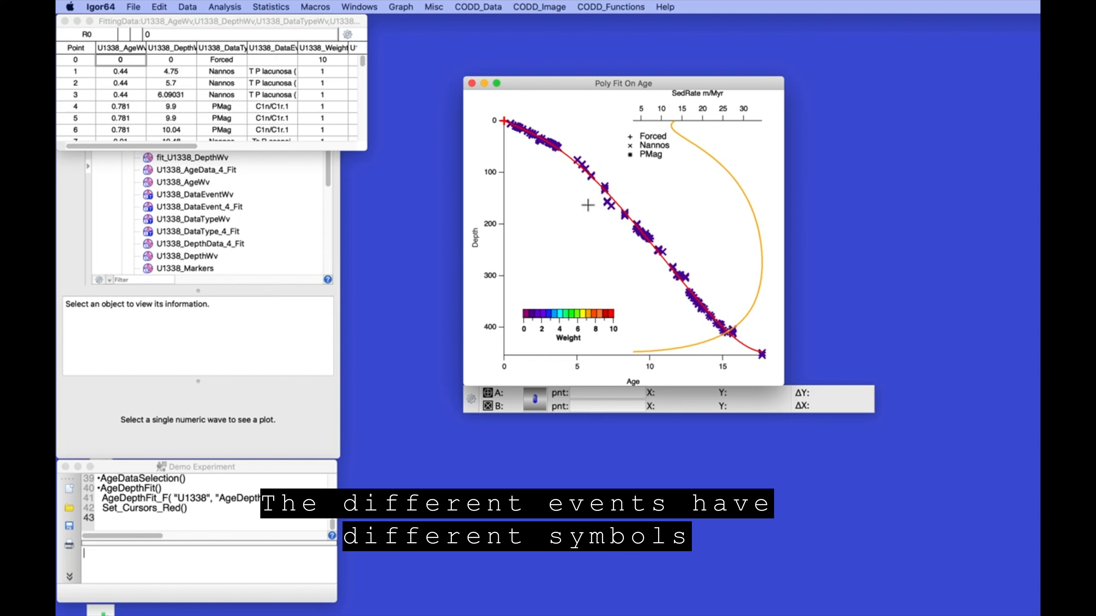
drag(590, 204, 673, 263)
click(654, 248)
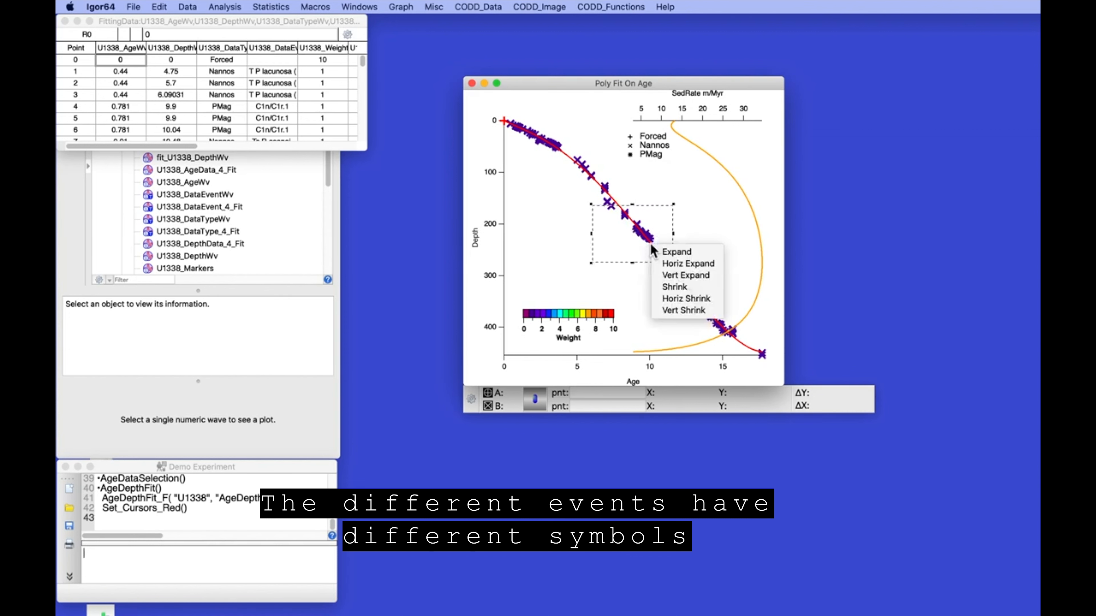
click(667, 252)
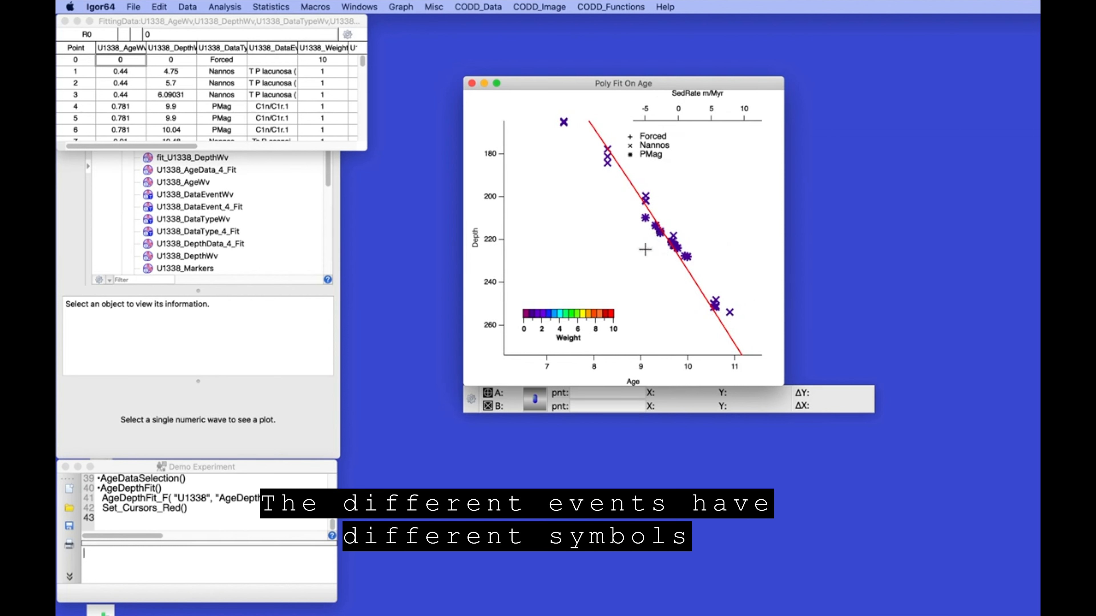
key(super+z)
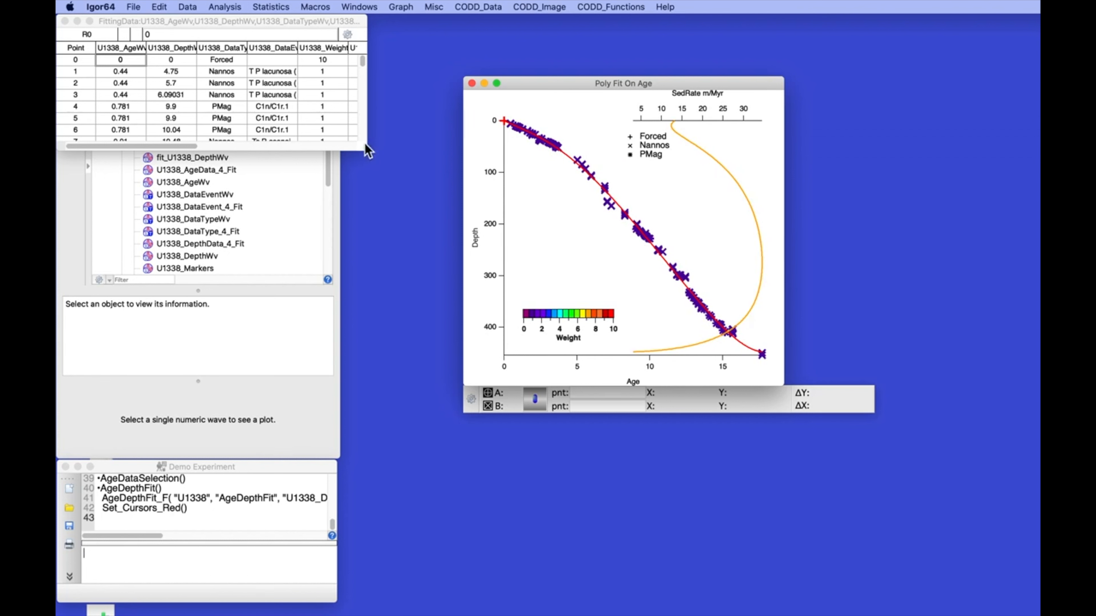
Bring the FittingData table forward and enlarge it to reveal more rows and the U1338_Markers column
click(365, 151)
drag(365, 151, 440, 189)
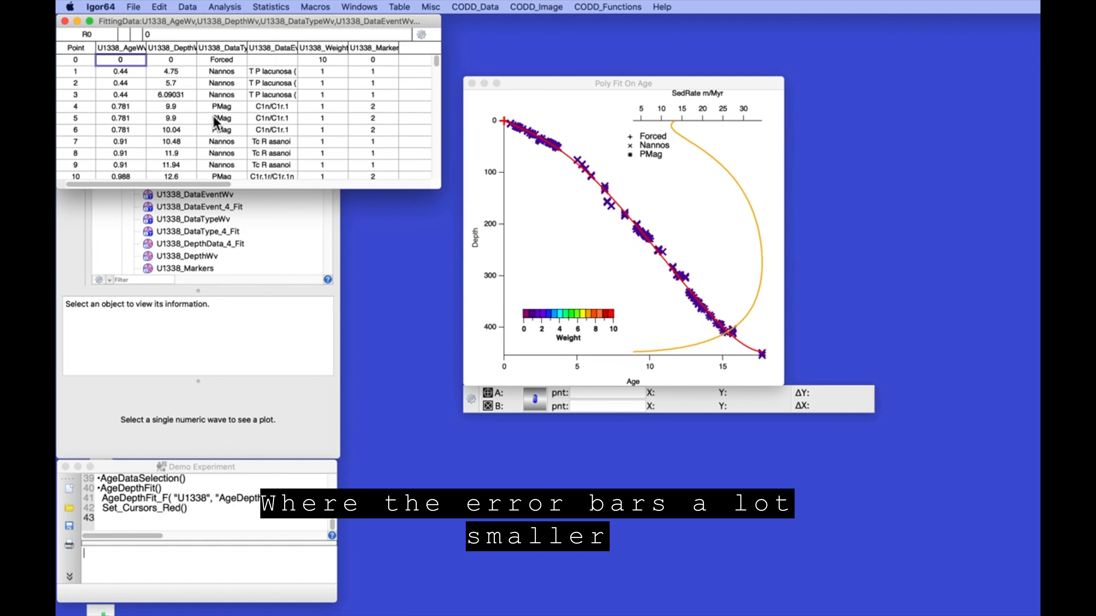
scroll(214, 116, down, 1)
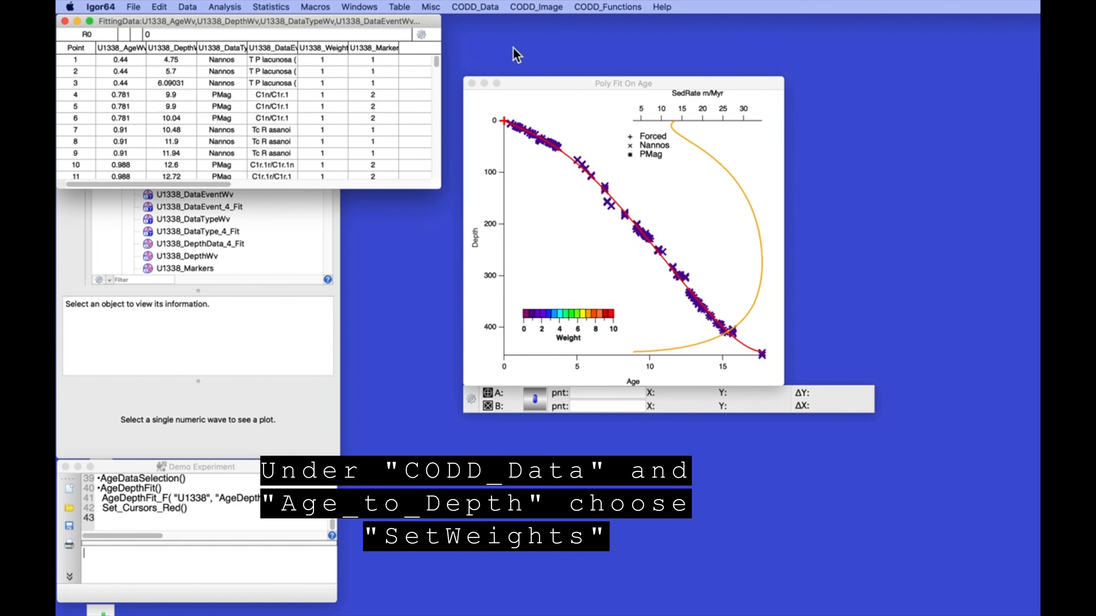
Use SetWeights to give site U1338's PMag events a weight of 10
click(490, 7)
mouse_move(484, 46)
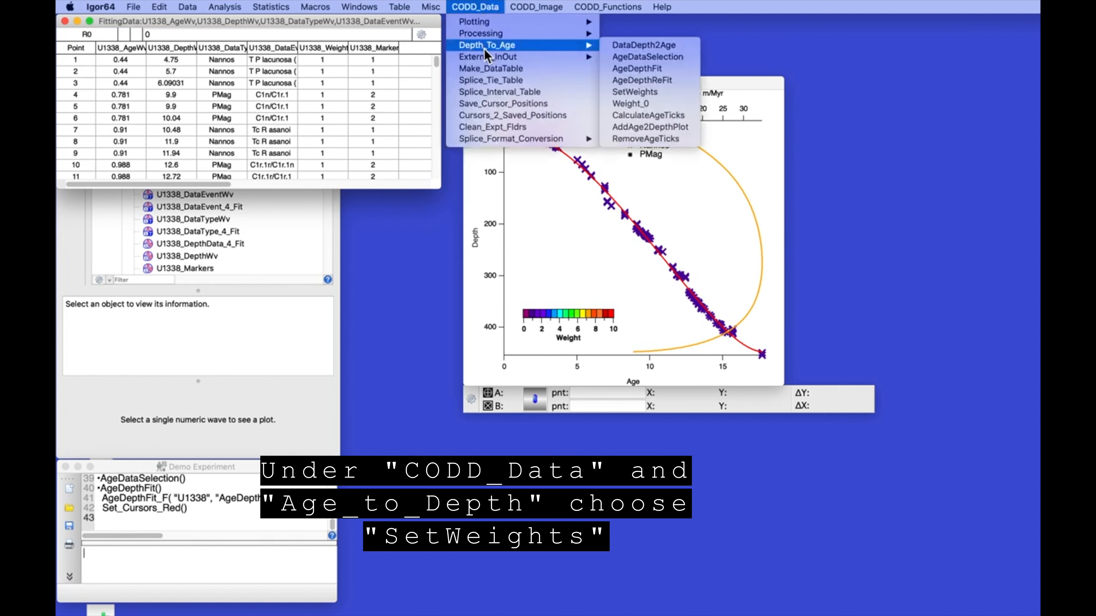
click(629, 94)
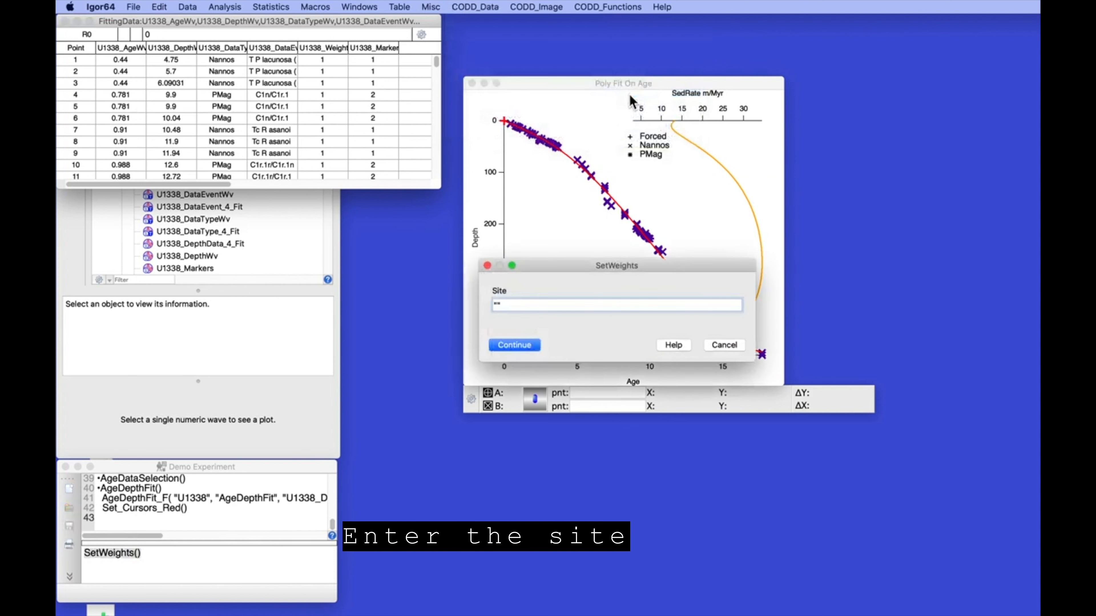
text("U1338)
key(Return)
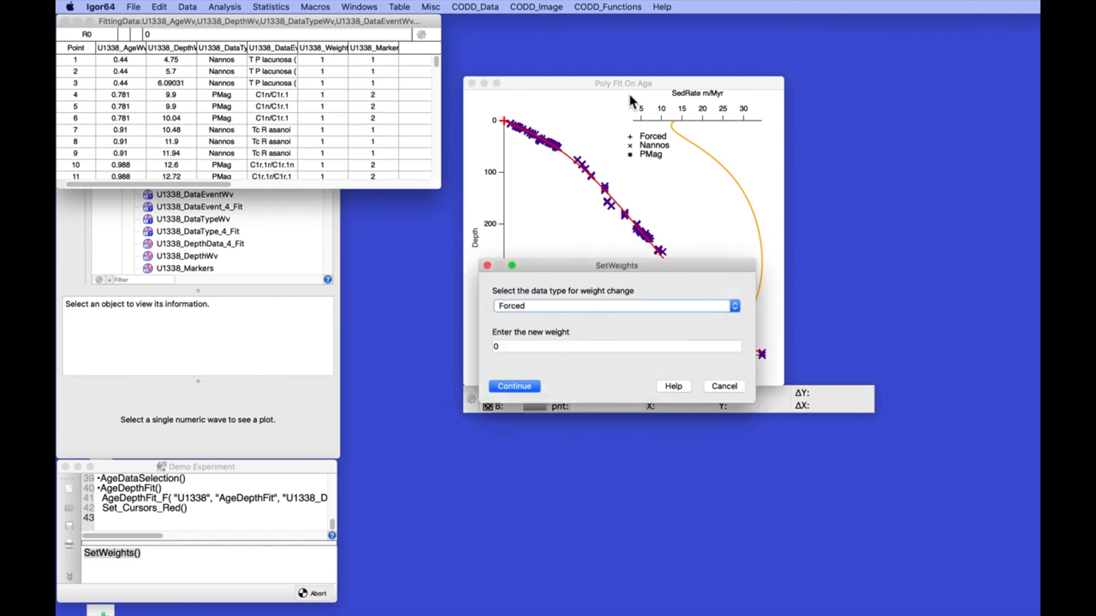
click(578, 306)
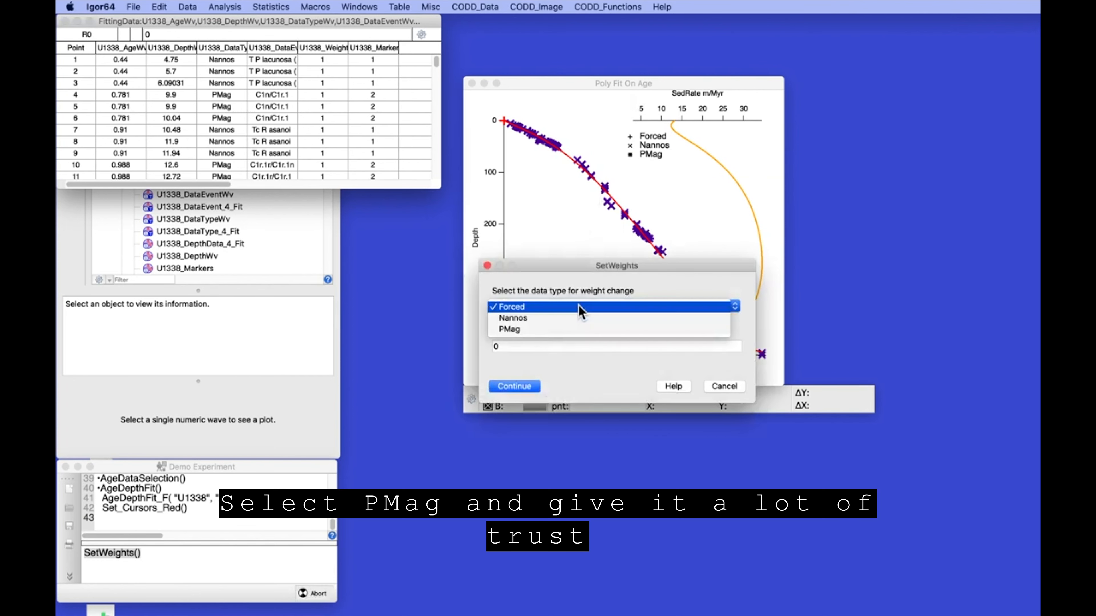
click(577, 330)
click(530, 345)
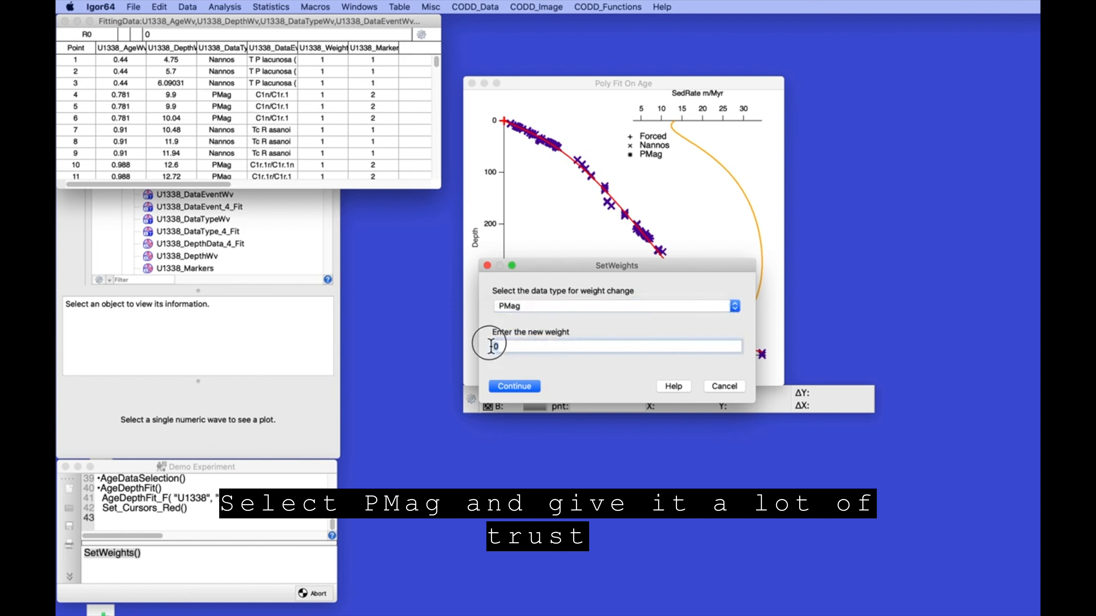
text(10)
click(519, 385)
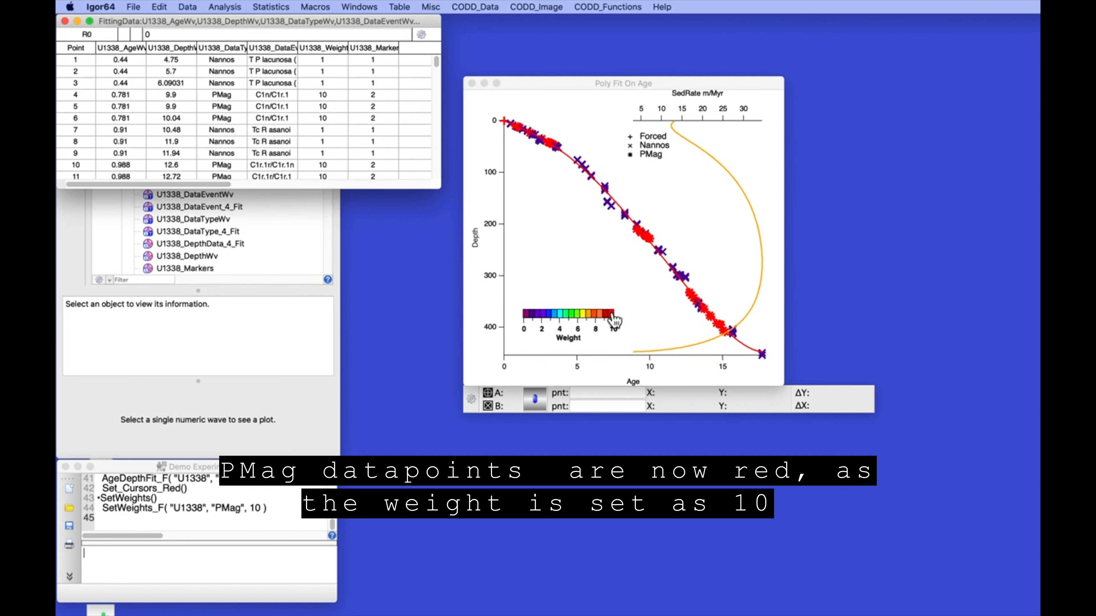
Reuse the PMag weighting command as SetWeights_F("U1338","Nannos",5) to give Nannos events weight 5
click(103, 509)
click(106, 511)
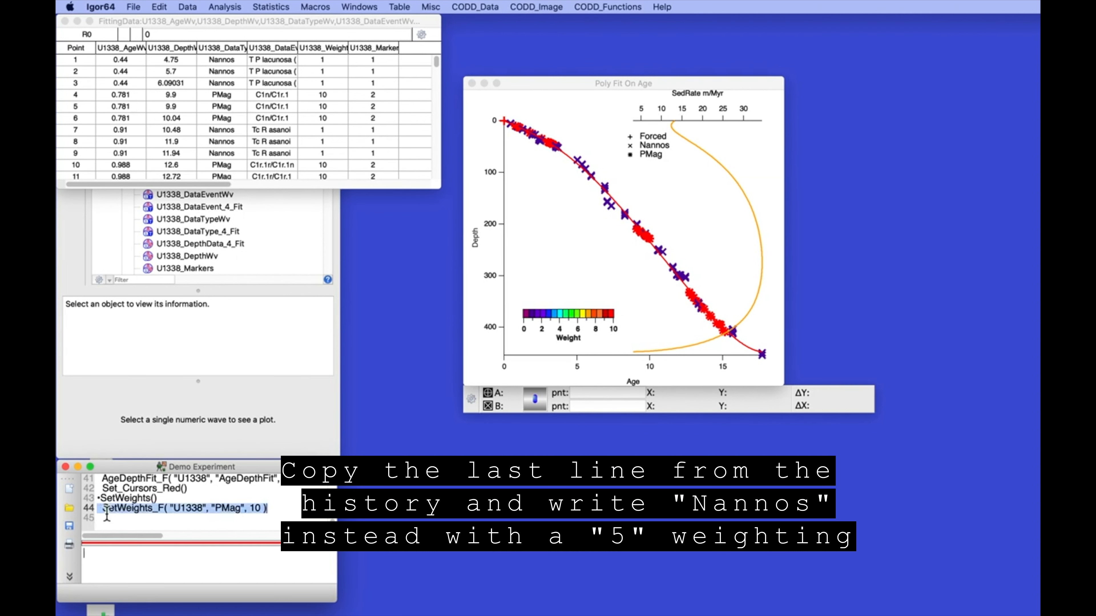
key(Return)
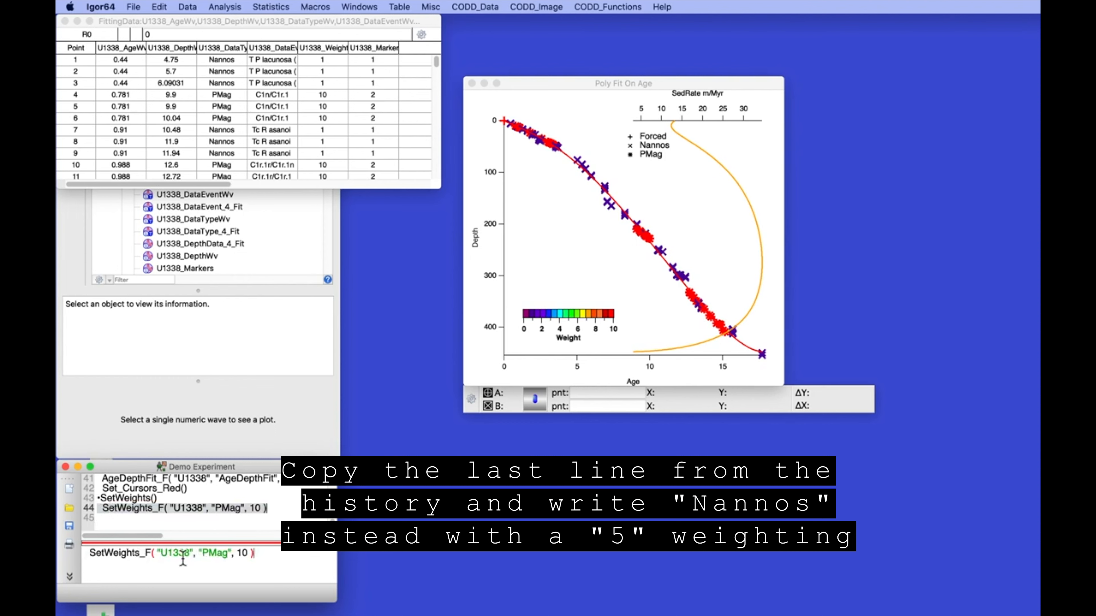
click(204, 556)
drag(205, 557, 228, 558)
text(Nannos)
drag(244, 556, 254, 558)
text(5)
key(Return)
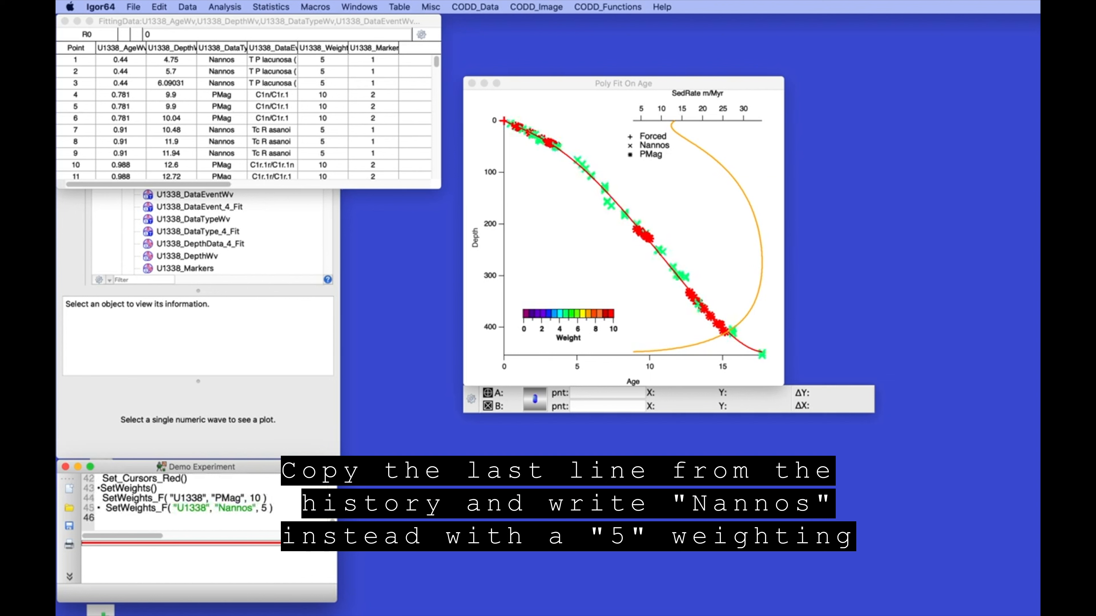
Rerun the age-depth fit with AgeDepthReFit, keeping the 7th-order polynomial
click(470, 6)
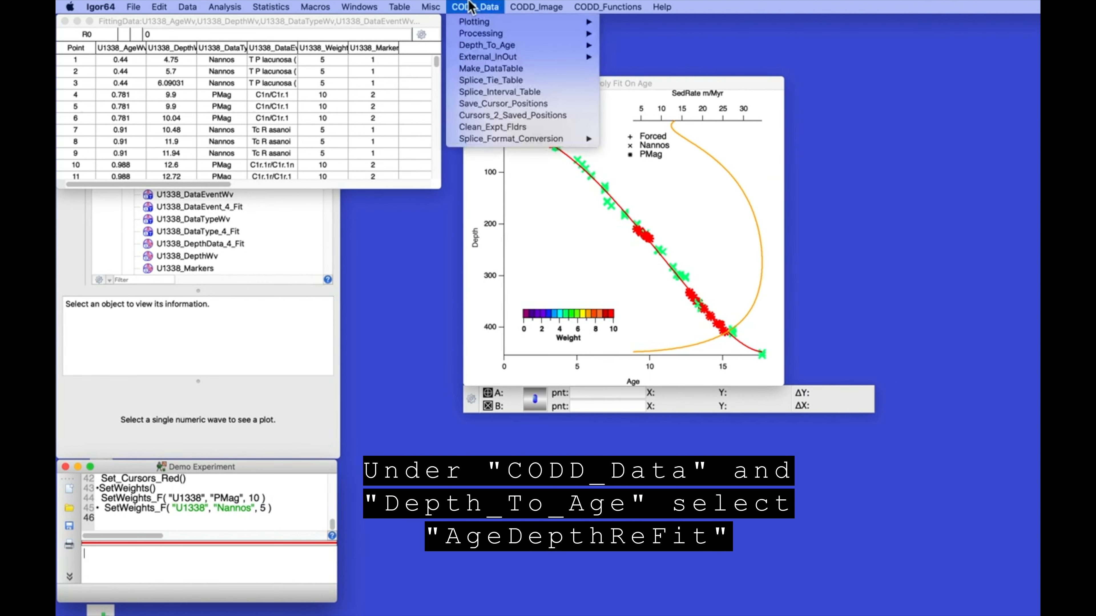
mouse_move(501, 45)
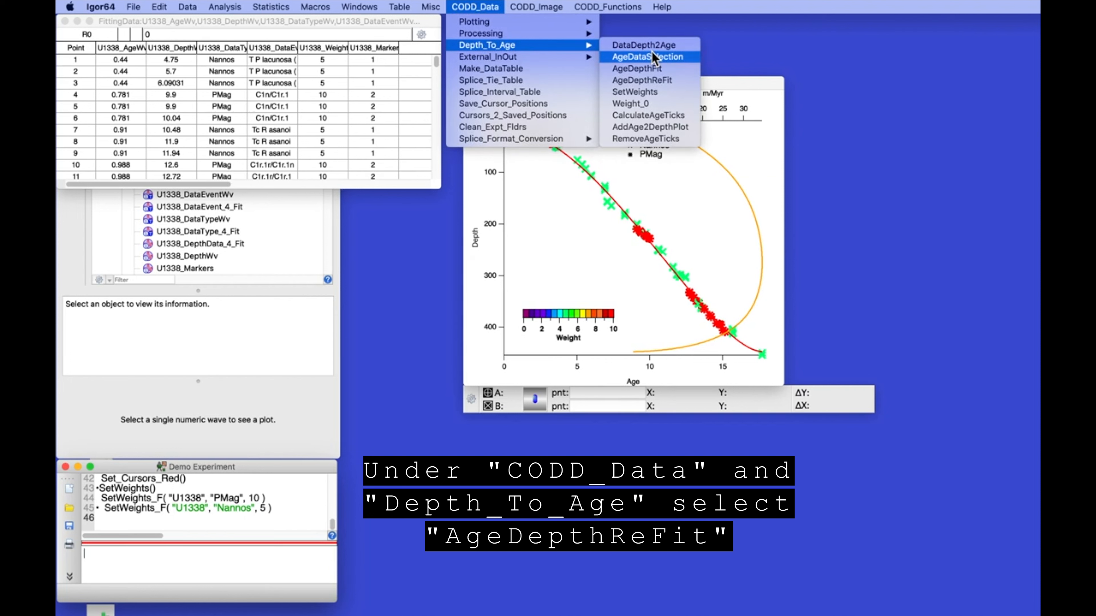
click(644, 80)
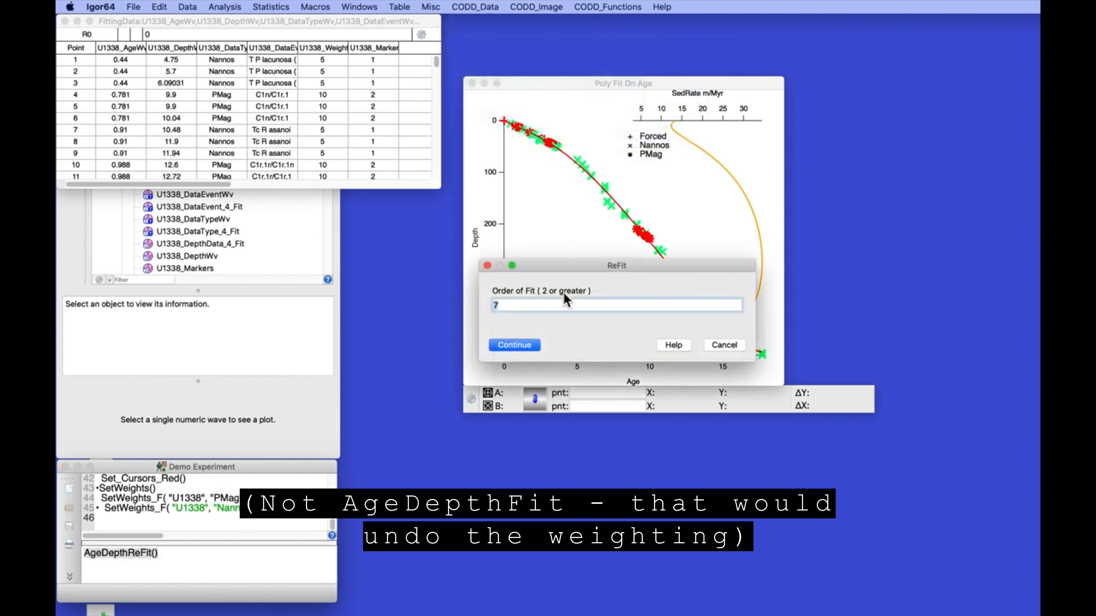
click(518, 348)
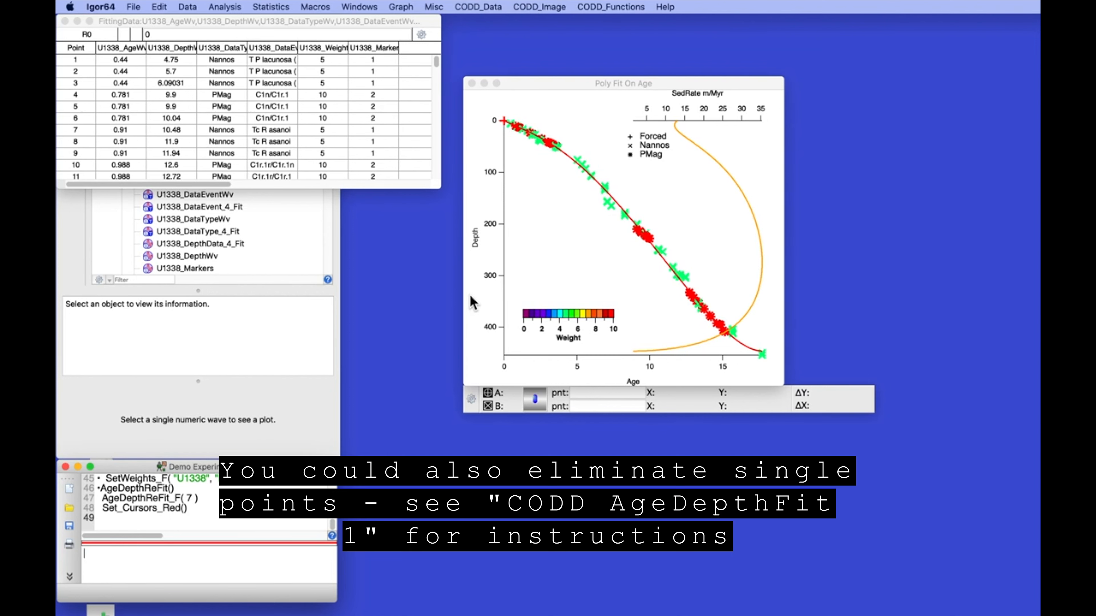
Put cursor A on the outlier near depth 164 and set its weight to 0 with Weight_0
click(488, 393)
drag(488, 394, 612, 206)
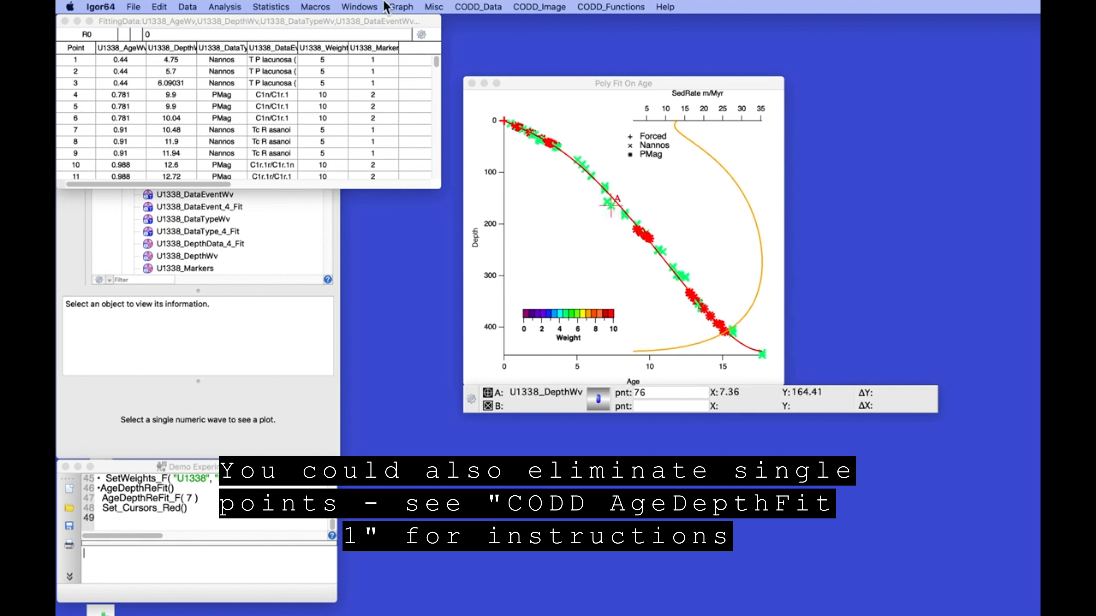
click(478, 6)
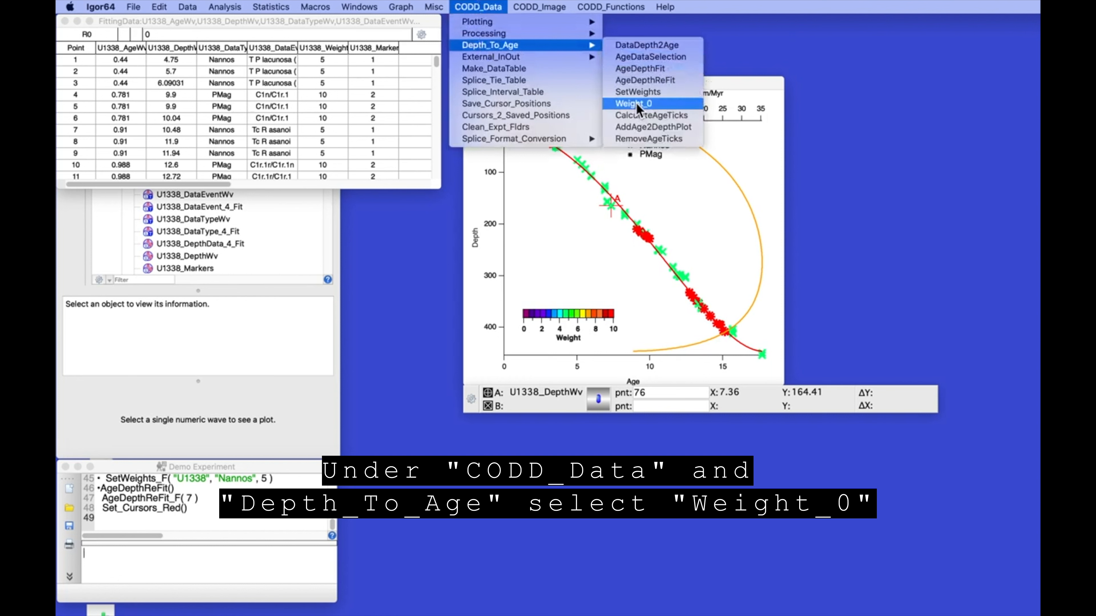
click(636, 103)
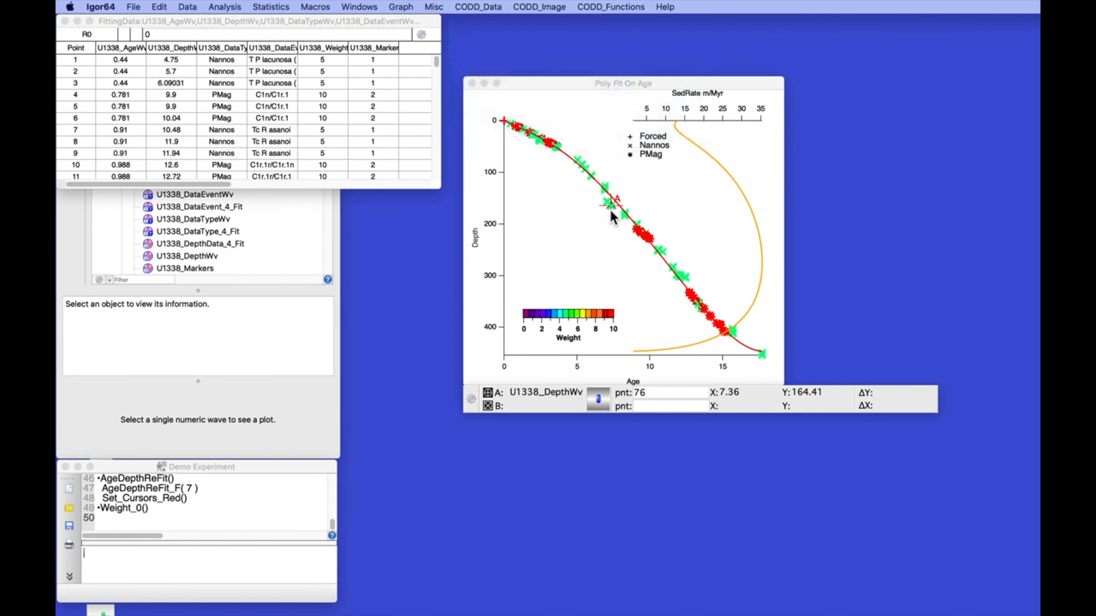
Zoom into the outlier area and zero the weight of the outlier at depth 155 as well
drag(612, 206, 605, 187)
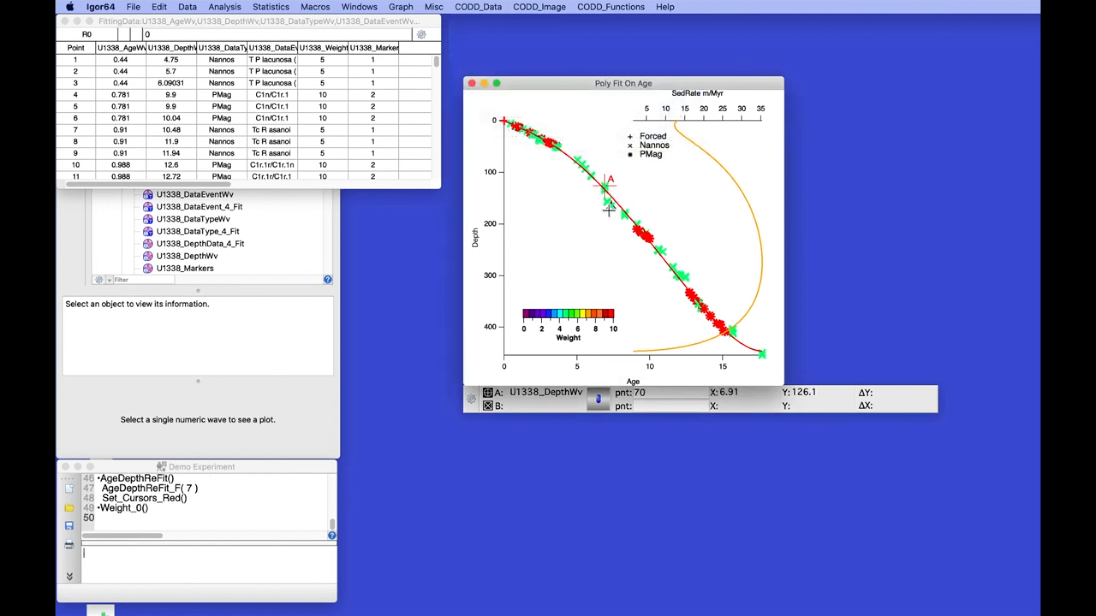
drag(580, 190, 639, 216)
click(627, 215)
click(641, 219)
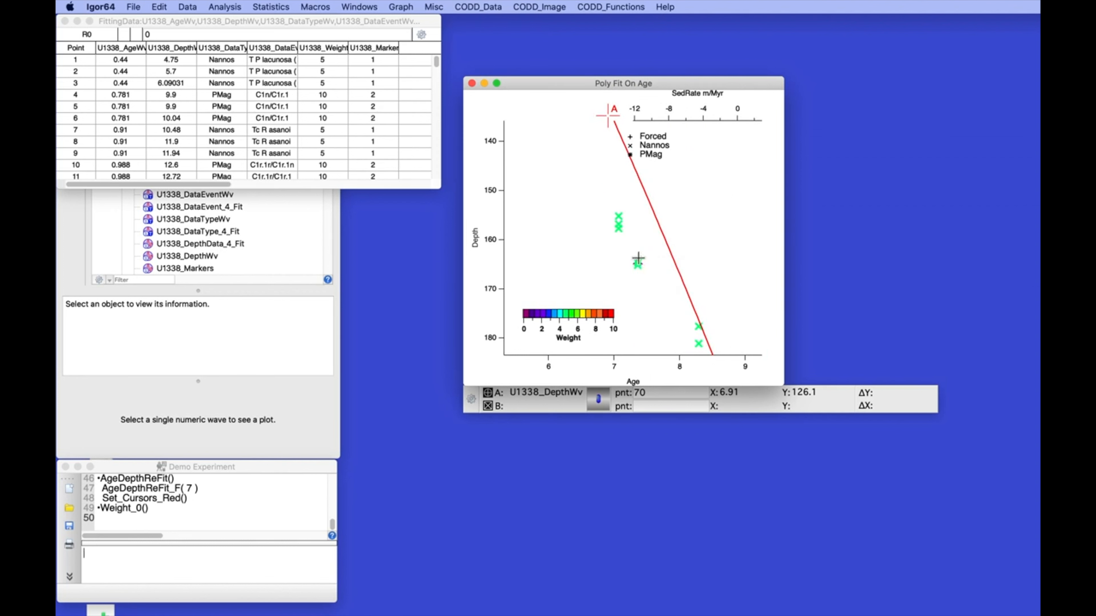
drag(609, 116, 618, 215)
click(100, 510)
key(Return)
key(Return)
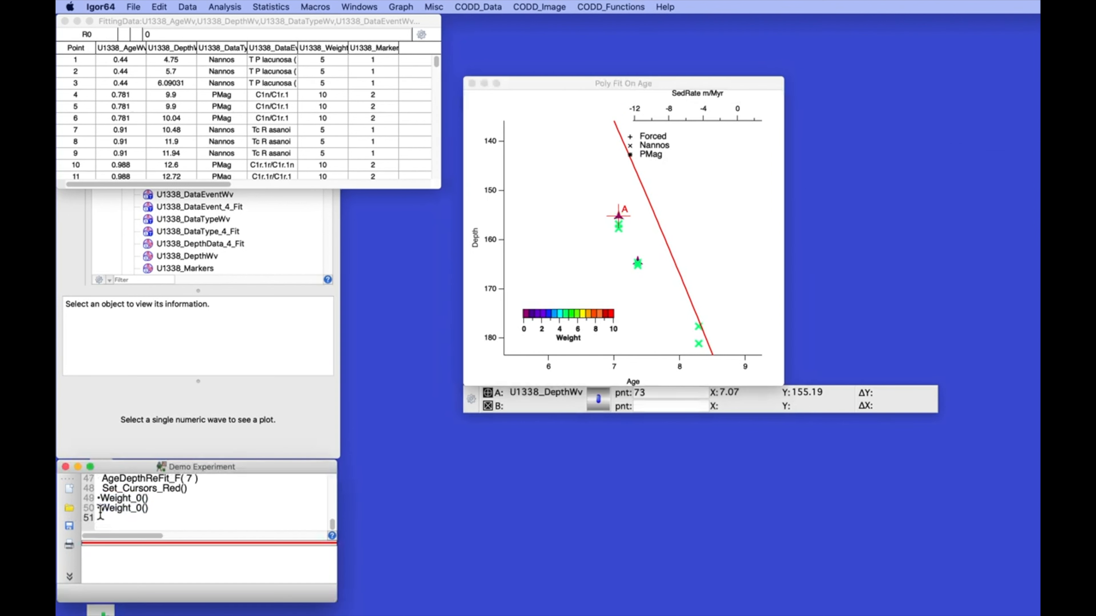